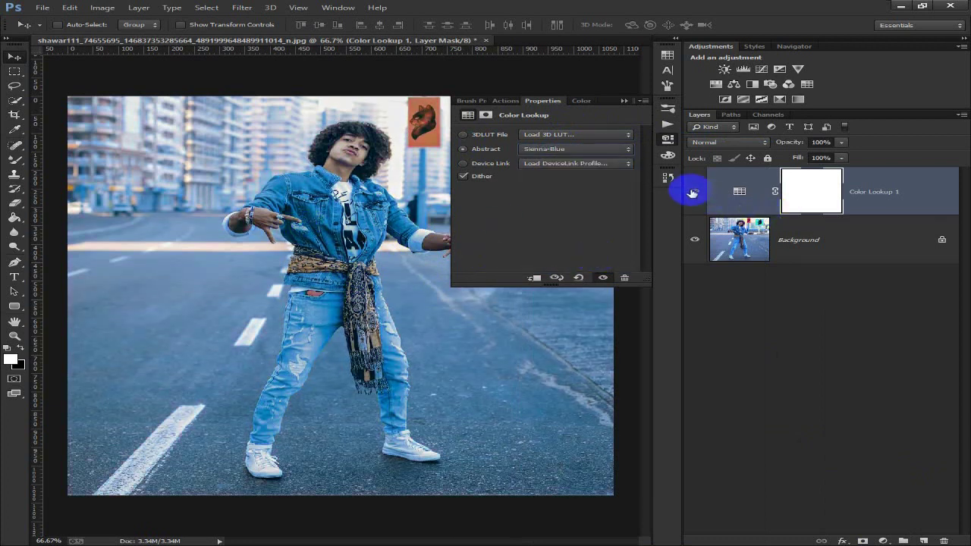
# - Add a Selective Color adjustment layer and set its Reds to Cyan -100% and Yellow +100%
pyautogui.click(626, 99)
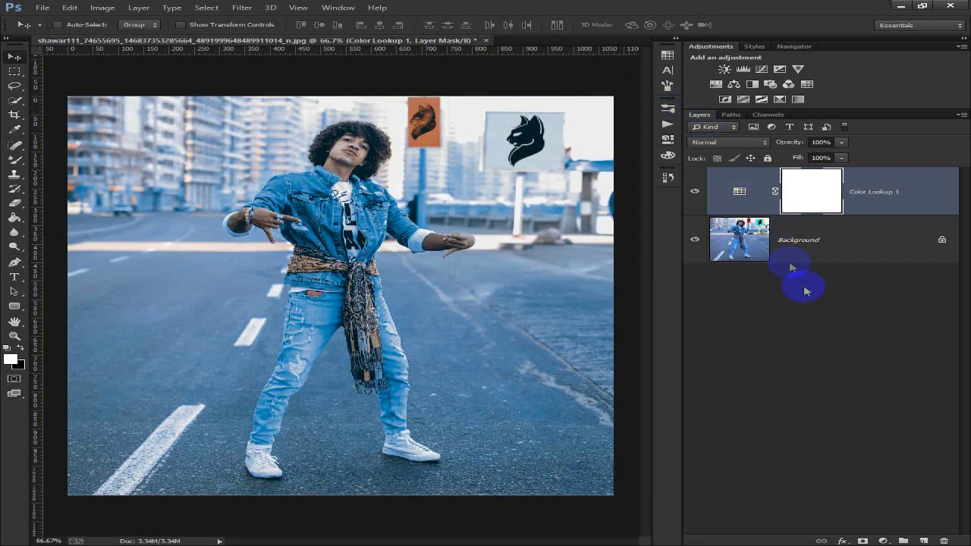
pyautogui.click(883, 541)
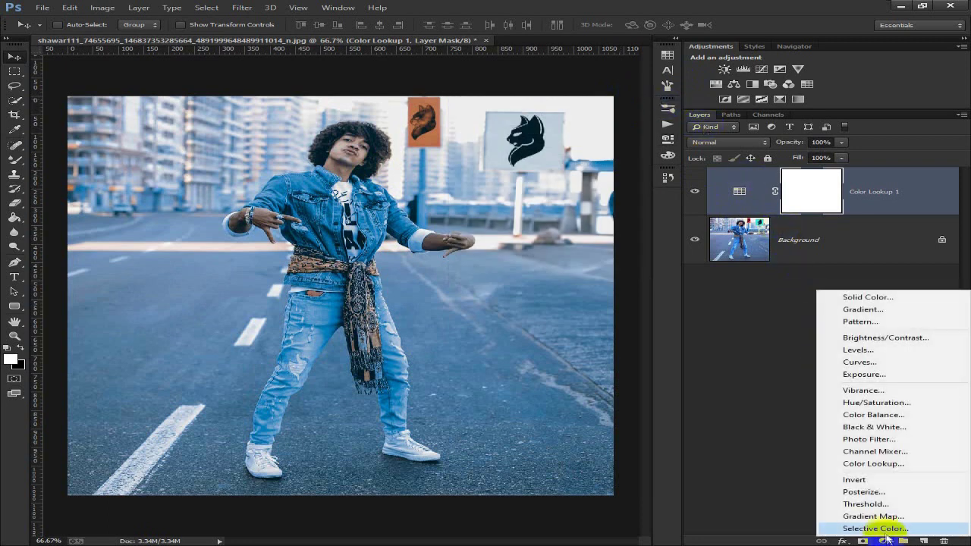
pyautogui.click(912, 529)
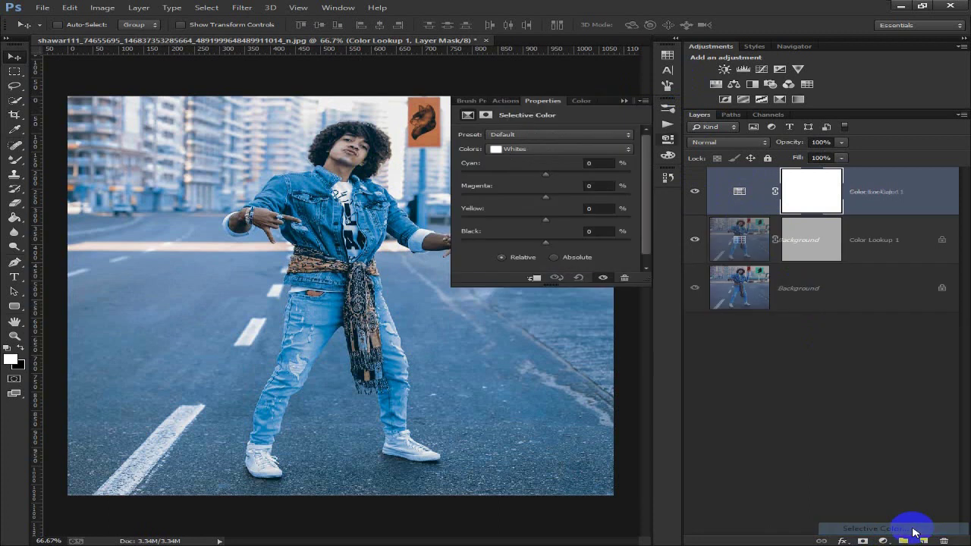
pyautogui.click(531, 150)
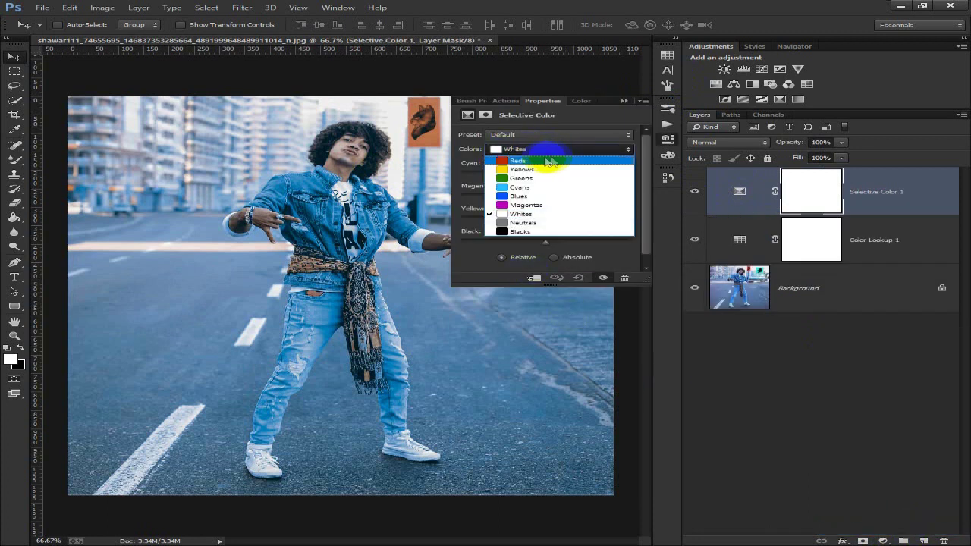
pyautogui.click(544, 162)
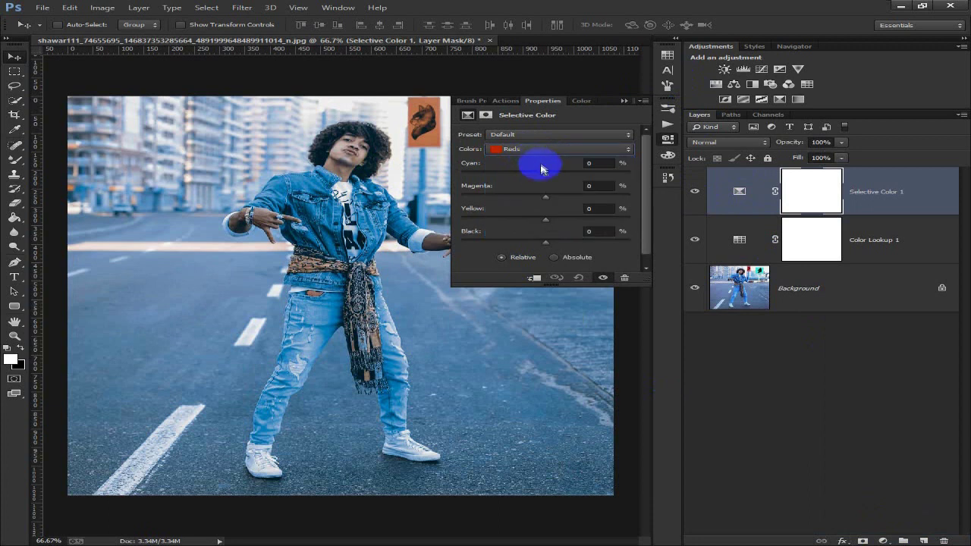
pyautogui.moveTo(529, 176); pyautogui.dragTo(466, 172)
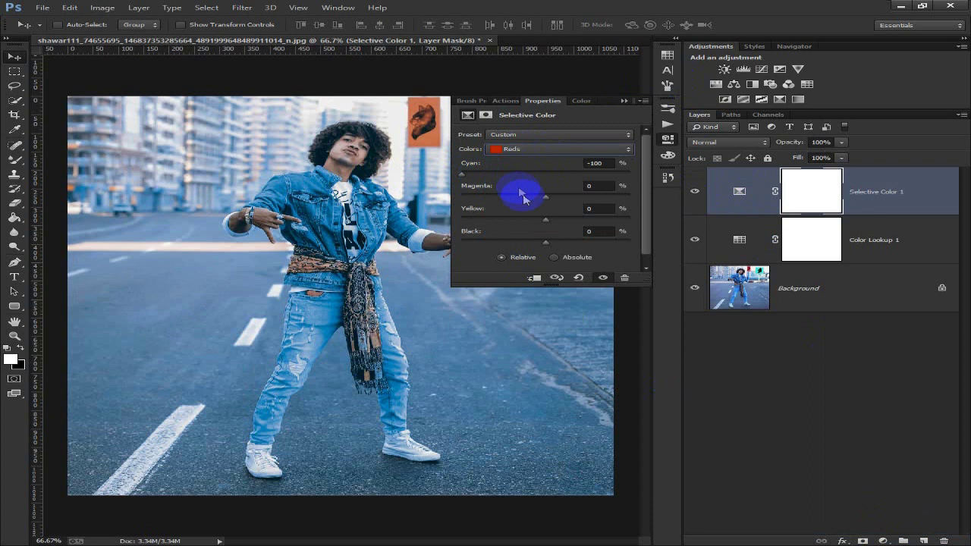
pyautogui.moveTo(544, 221); pyautogui.dragTo(649, 222)
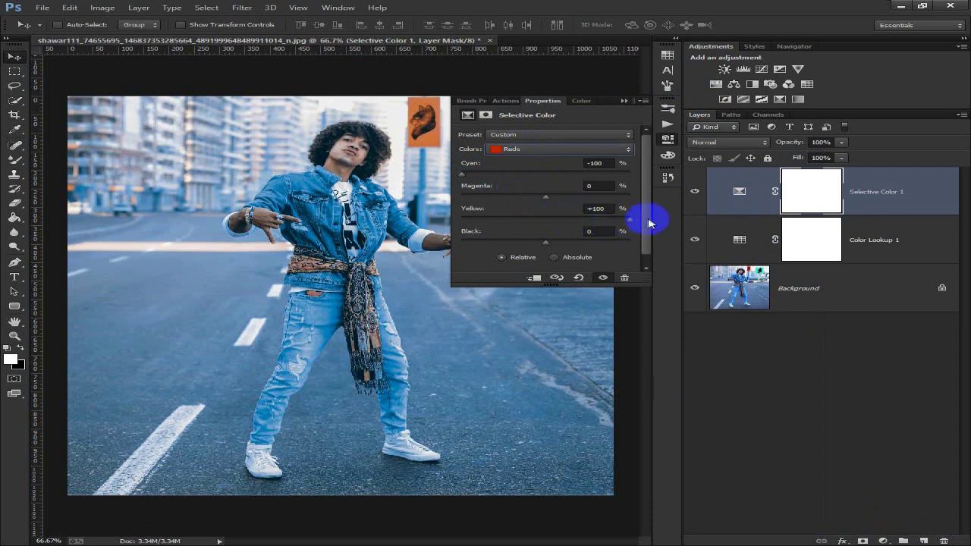
pyautogui.click(623, 100)
# - Add another Selective Color adjustment layer and set its Yellows to Cyan -100%, Magenta -59% and Yellow +100%
pyautogui.click(882, 541)
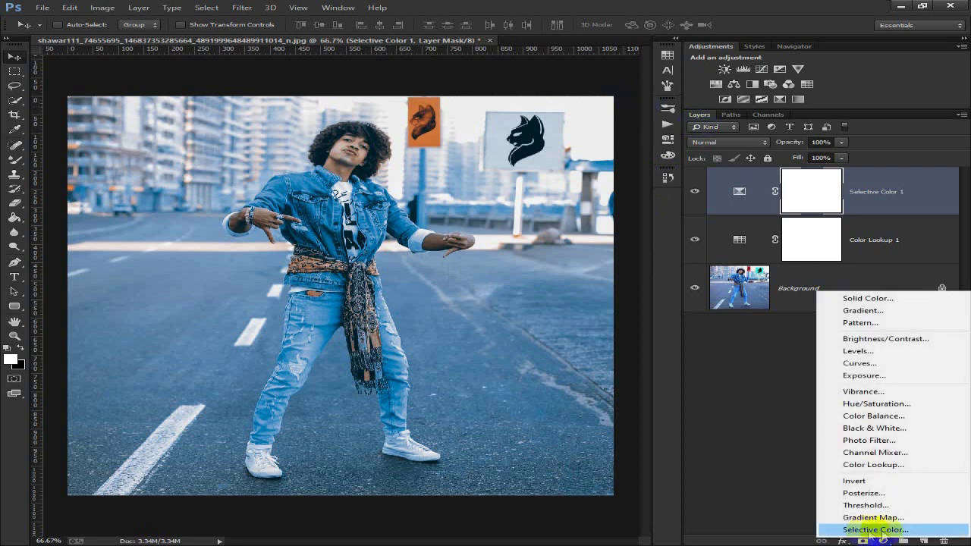
pyautogui.click(900, 531)
pyautogui.click(531, 149)
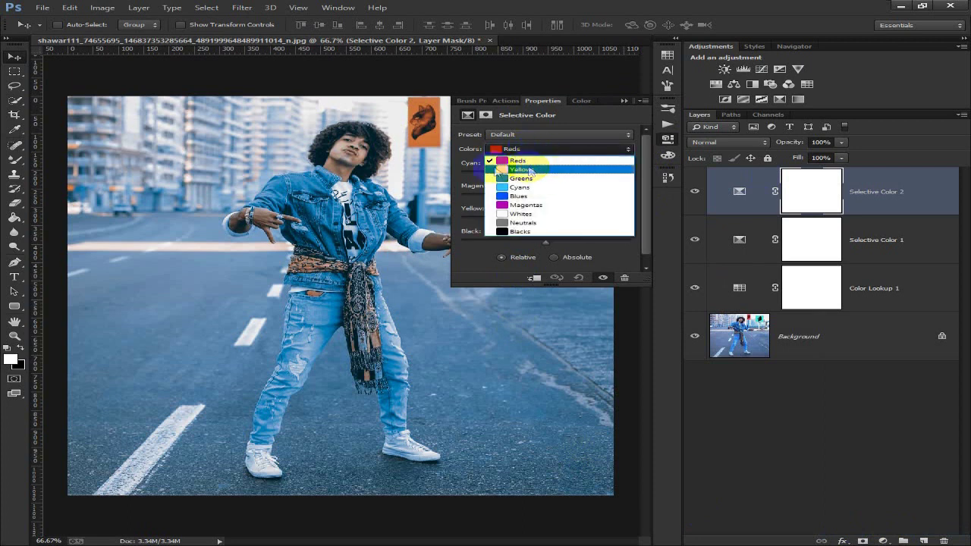
pyautogui.click(535, 170)
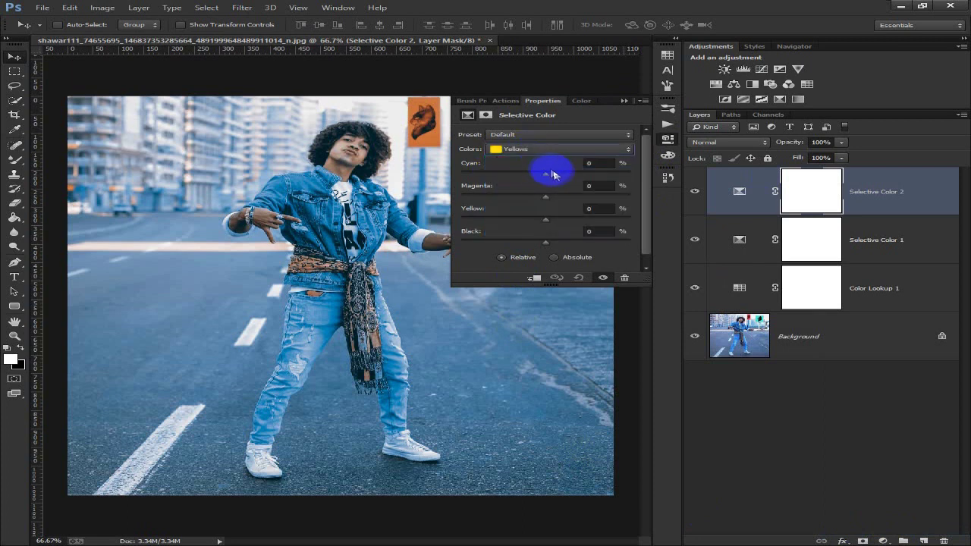
pyautogui.moveTo(546, 177); pyautogui.dragTo(465, 178)
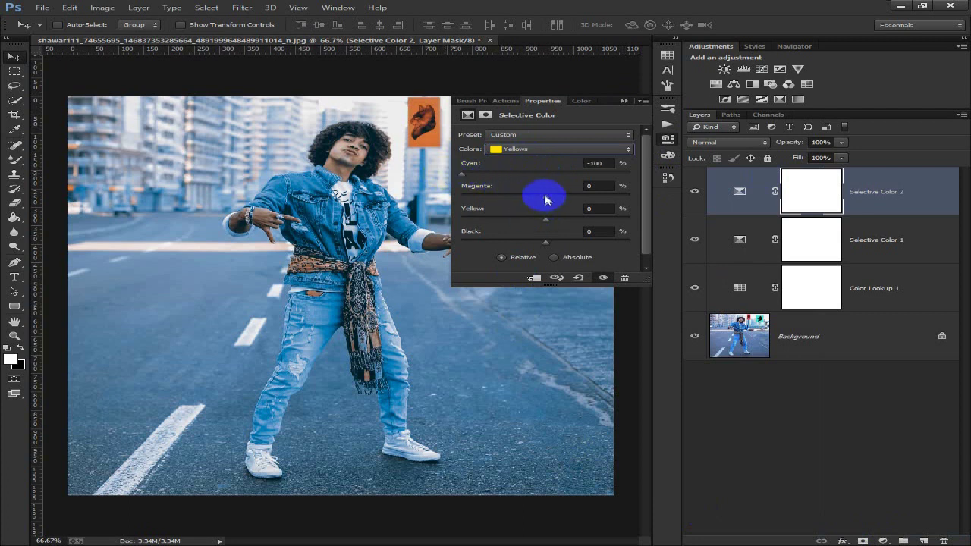
pyautogui.moveTo(511, 198); pyautogui.dragTo(485, 199)
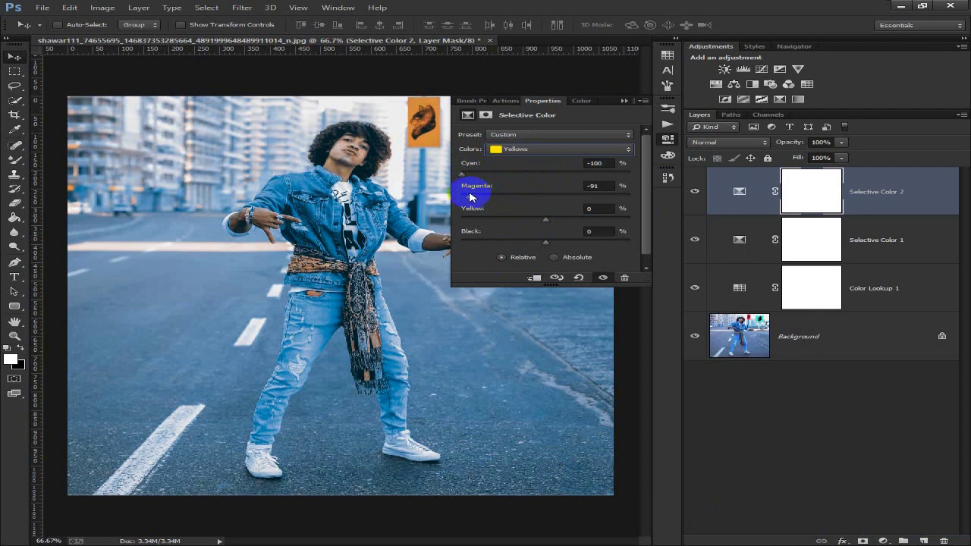
pyautogui.moveTo(477, 197); pyautogui.dragTo(499, 198)
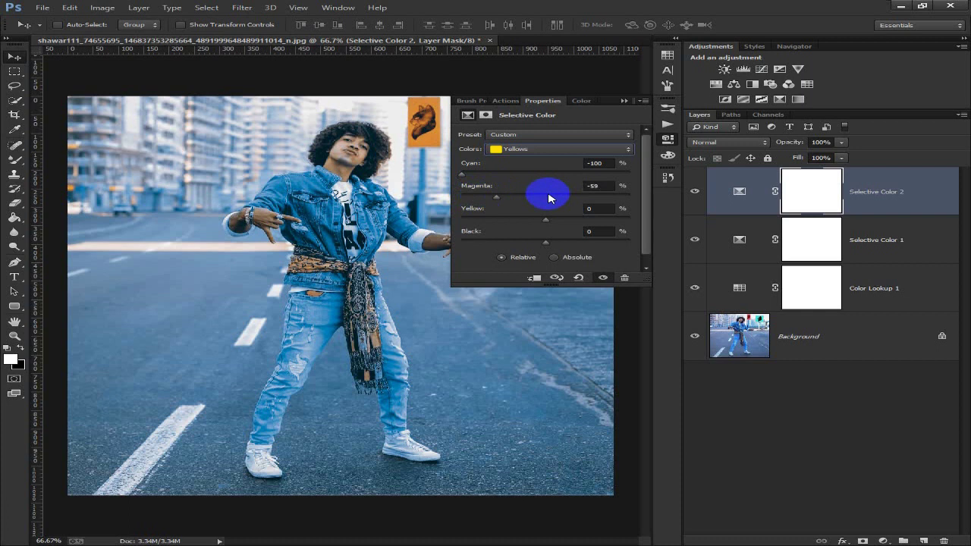
pyautogui.moveTo(545, 221); pyautogui.dragTo(644, 216)
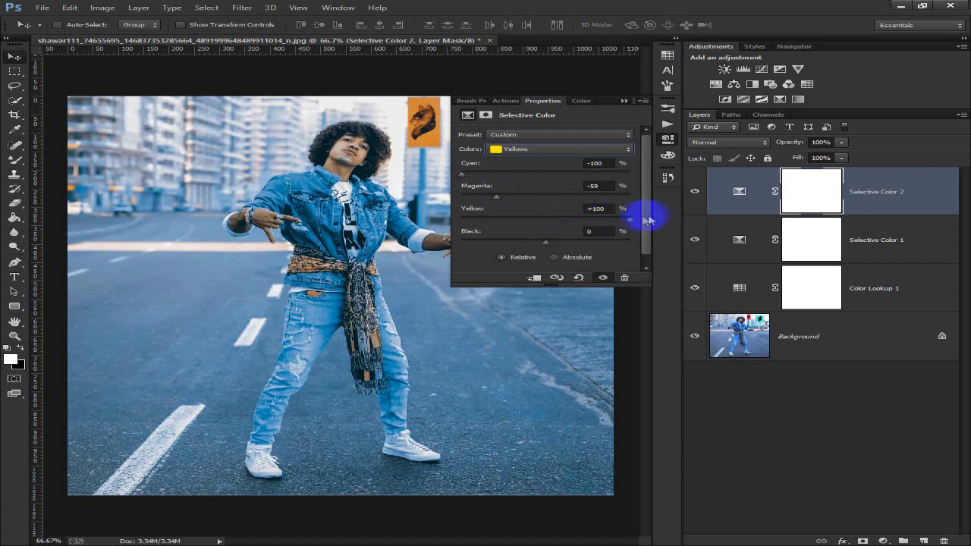
pyautogui.click(623, 101)
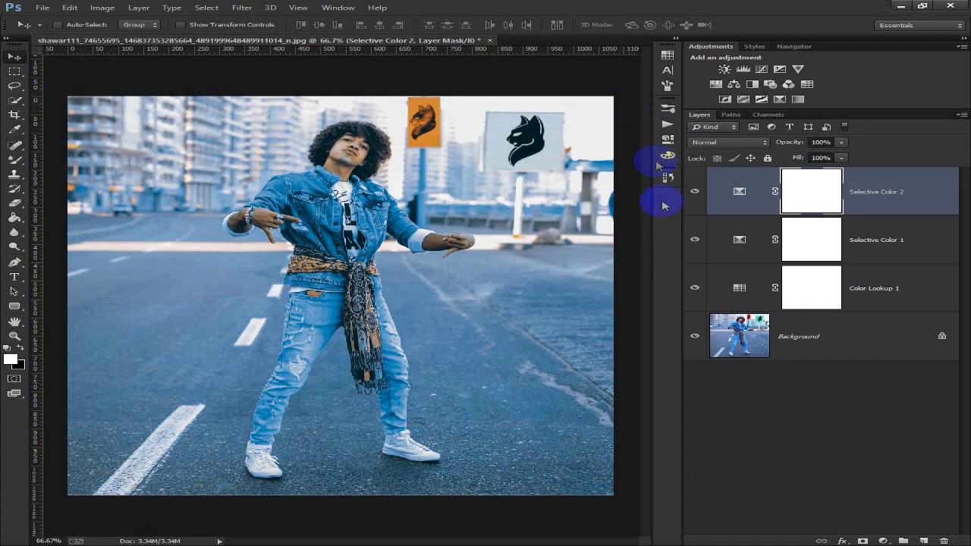
# - Add a Color Lookup adjustment layer above the selective color layers using the 3DLUT file za-VG-diamoon.CUBE
pyautogui.click(879, 541)
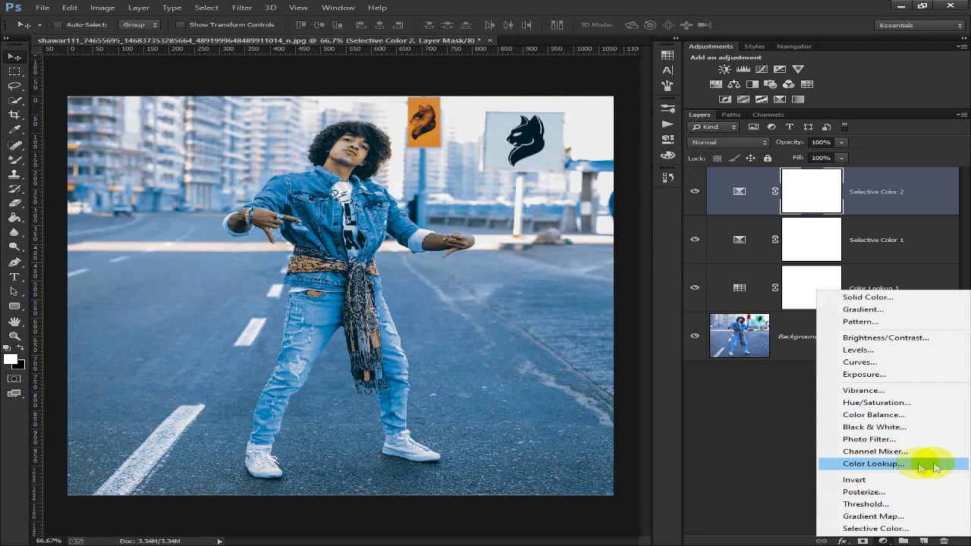
pyautogui.click(872, 463)
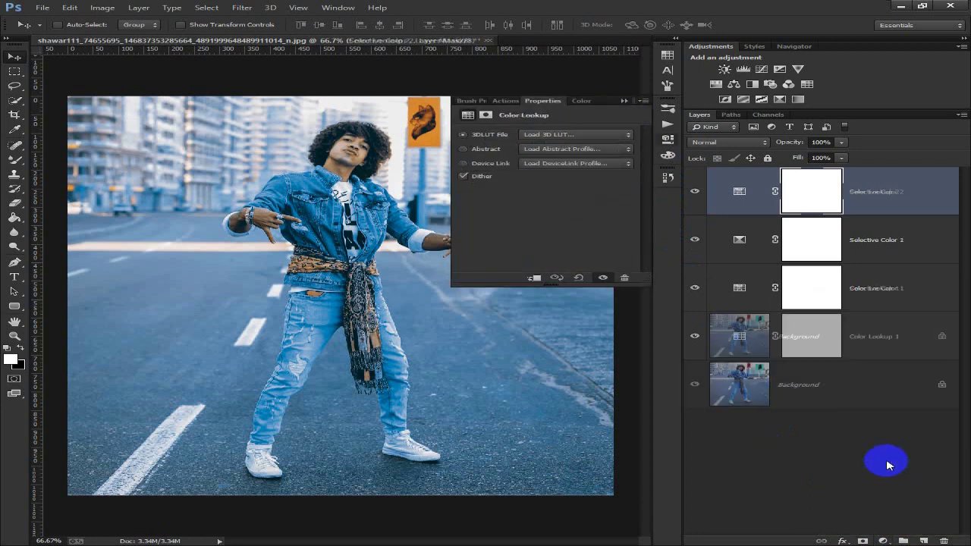
pyautogui.click(534, 136)
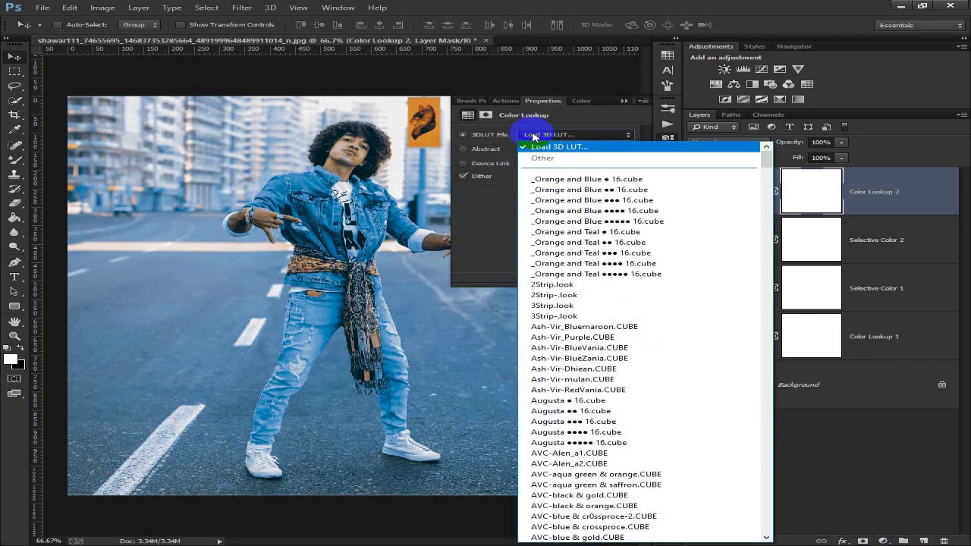
pyautogui.moveTo(765, 156); pyautogui.dragTo(709, 536)
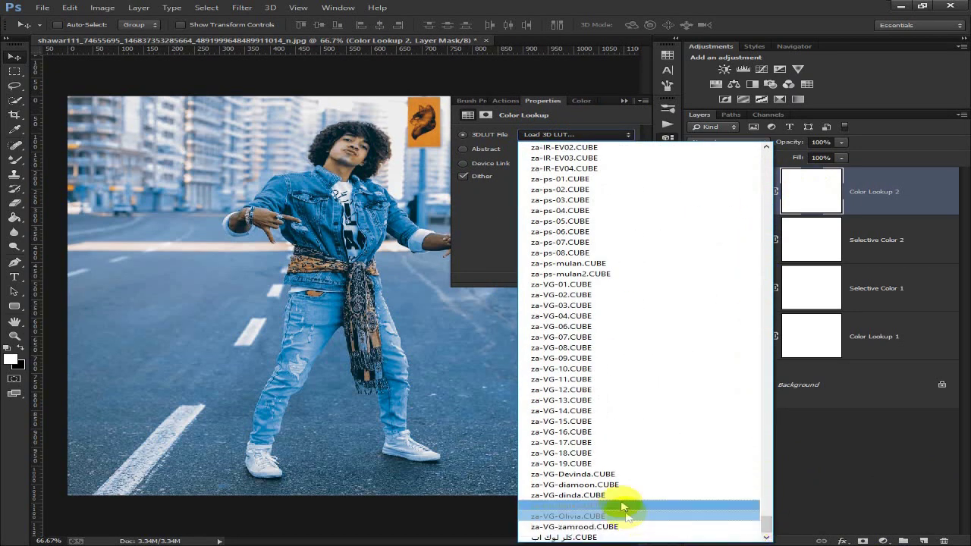
pyautogui.click(605, 485)
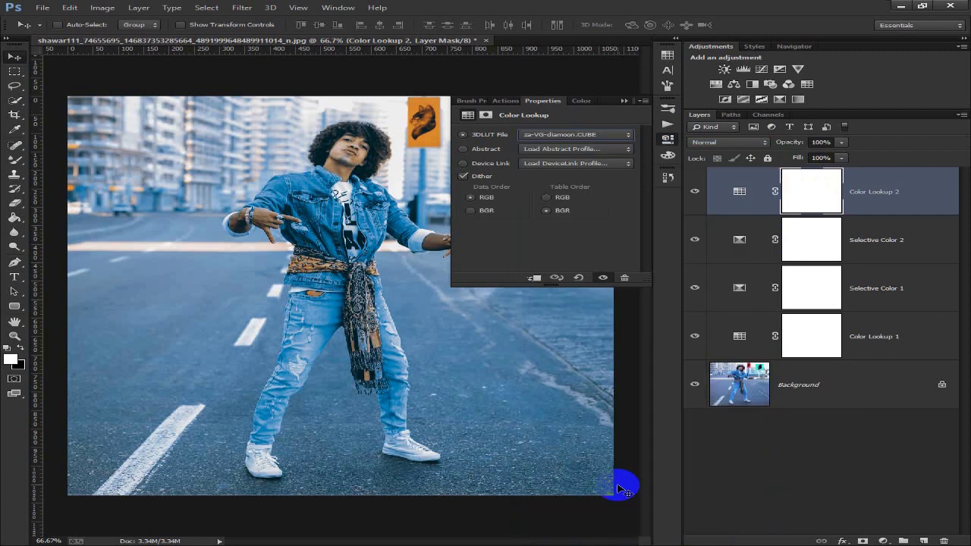
pyautogui.click(623, 100)
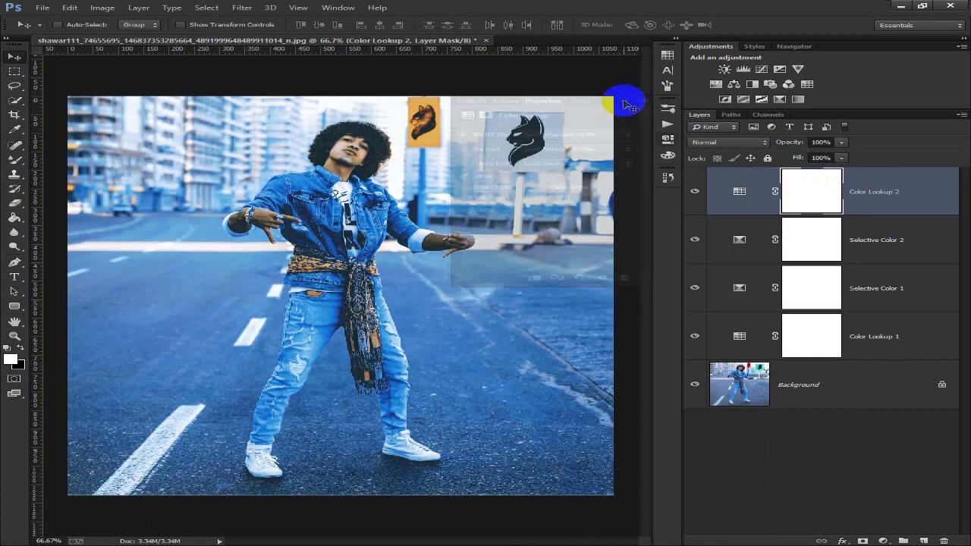
# - Add a Color Balance adjustment layer and set its Highlights to Cyan-Red -12, Magenta-Green +9 and Yellow-Blue -12
pyautogui.click(882, 540)
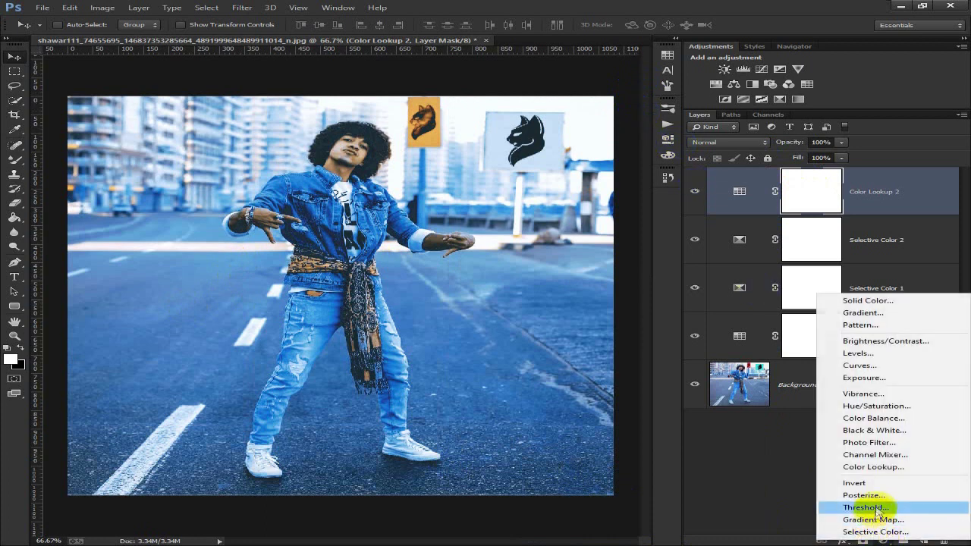
pyautogui.click(923, 419)
pyautogui.click(502, 135)
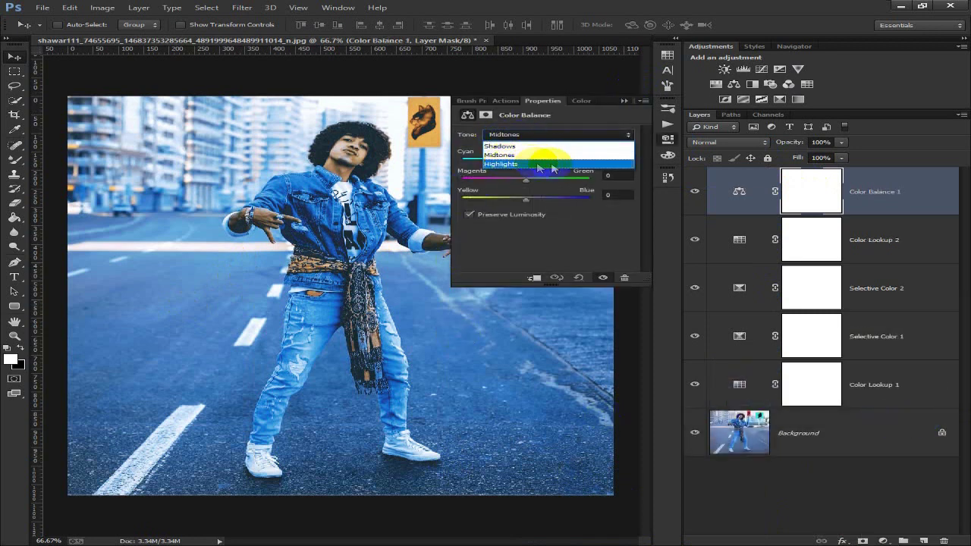
pyautogui.click(514, 165)
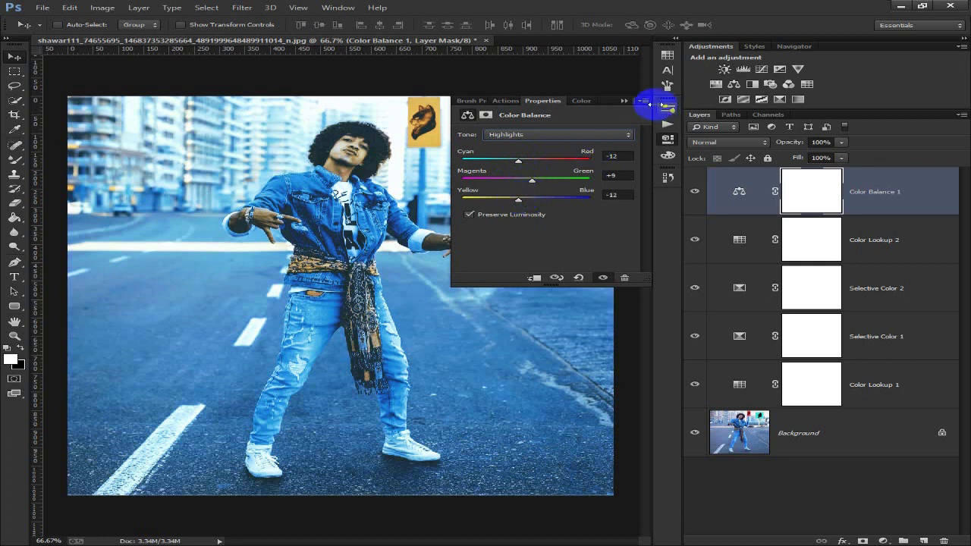
pyautogui.click(624, 100)
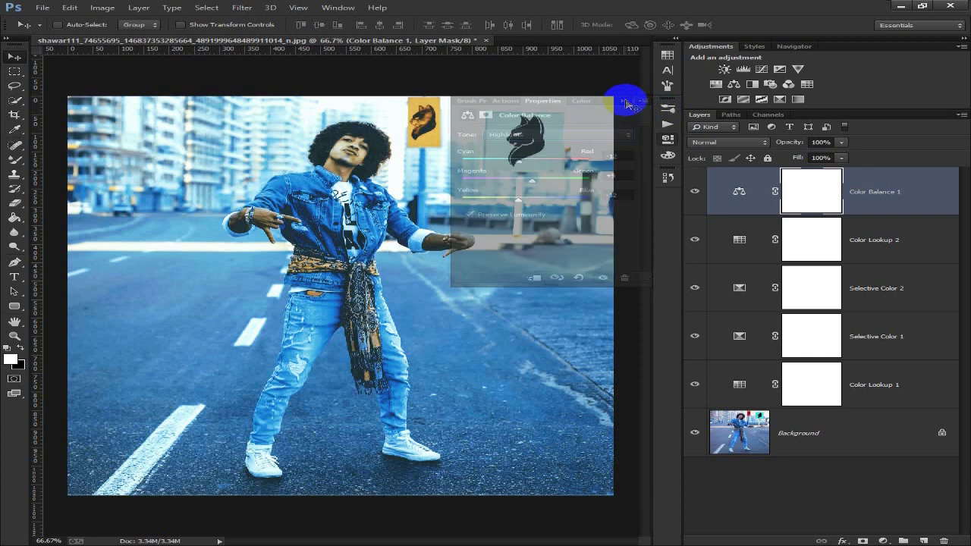
# - Add a Selective Color adjustment layer above Color Balance and set its Whites to Cyan -15%, Magenta -30% and Yellow -50%
pyautogui.click(888, 541)
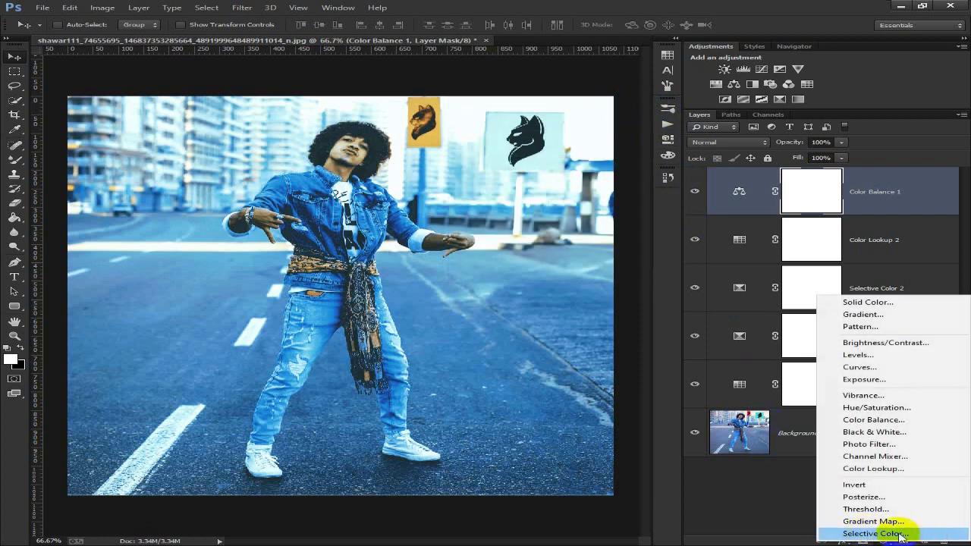
pyautogui.click(902, 534)
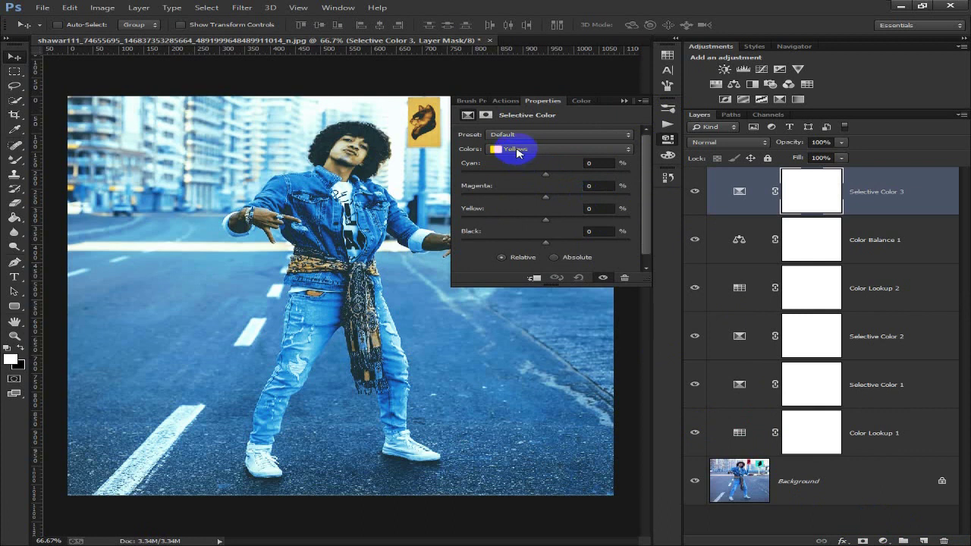
pyautogui.click(518, 150)
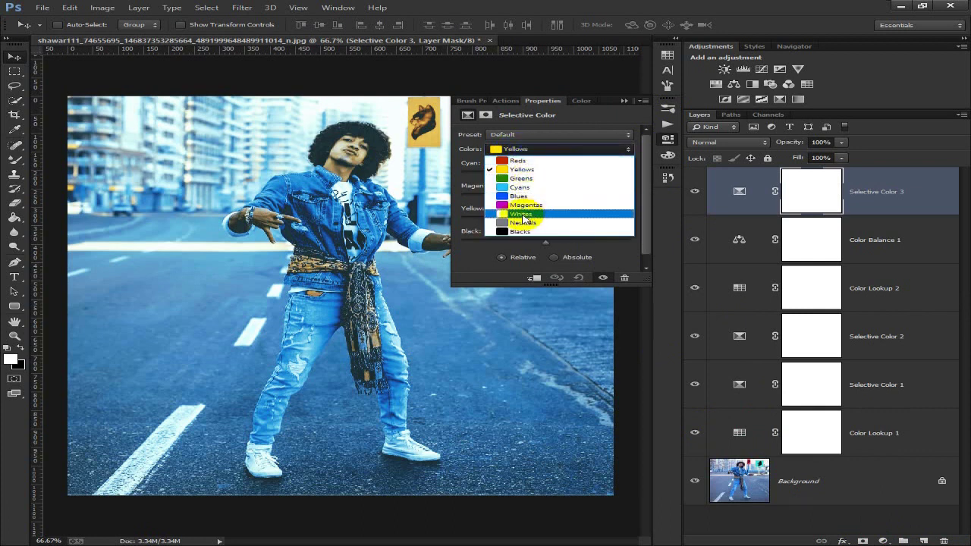
pyautogui.click(559, 214)
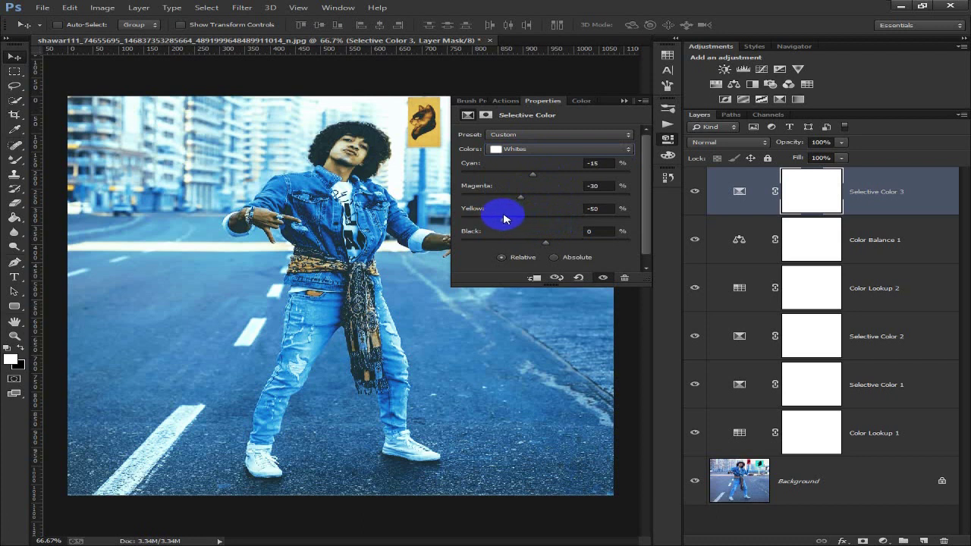
pyautogui.click(623, 100)
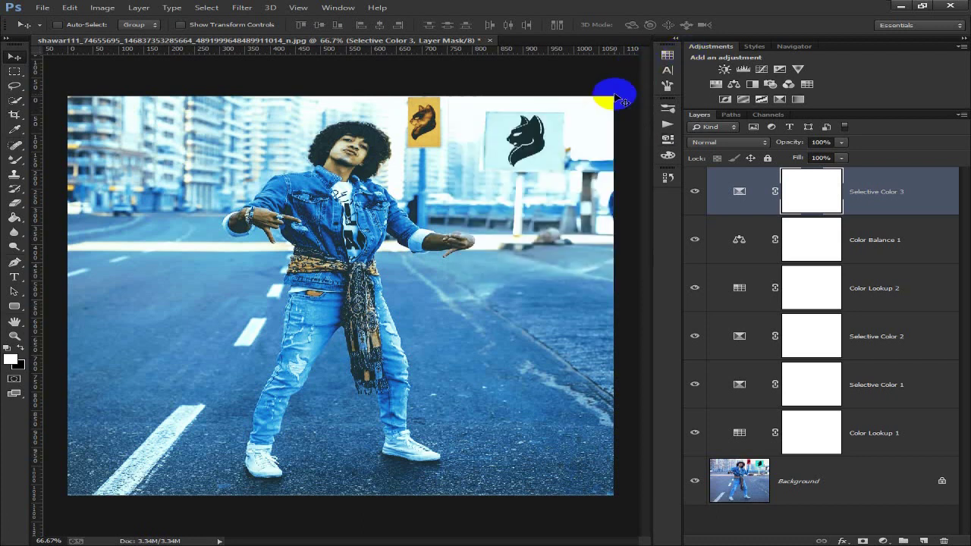
# - Add a Color Lookup adjustment layer on top of the stack using the 3DLUT file LOG_LPP Tetrachrome 400_VS.cube
pyautogui.click(882, 540)
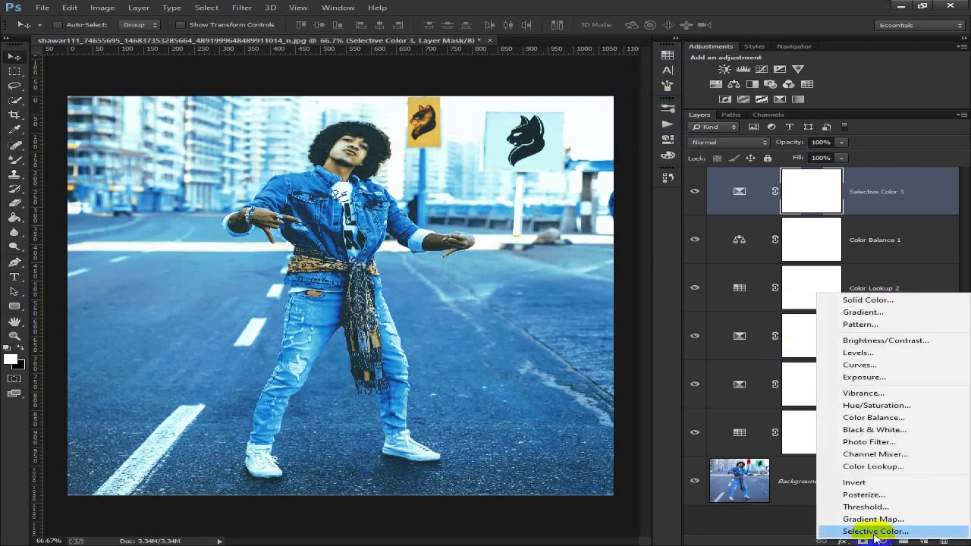
pyautogui.click(886, 467)
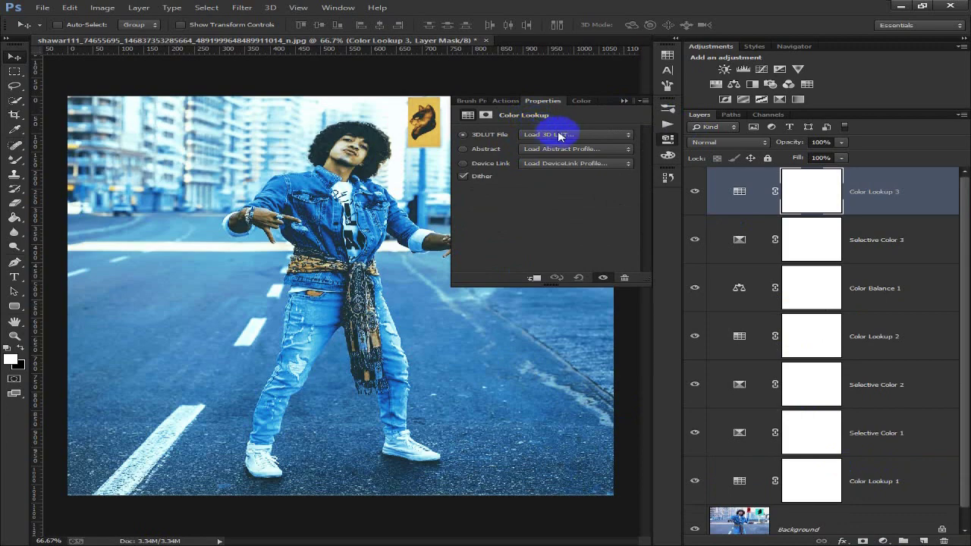
pyautogui.click(558, 136)
pyautogui.scroll(-5, 576, 177)
pyautogui.scroll(-20, 629, 197)
pyautogui.scroll(-20, 624, 244)
pyautogui.scroll(-10, 623, 252)
pyautogui.scroll(-6, 624, 252)
pyautogui.moveTo(765, 238); pyautogui.dragTo(768, 278)
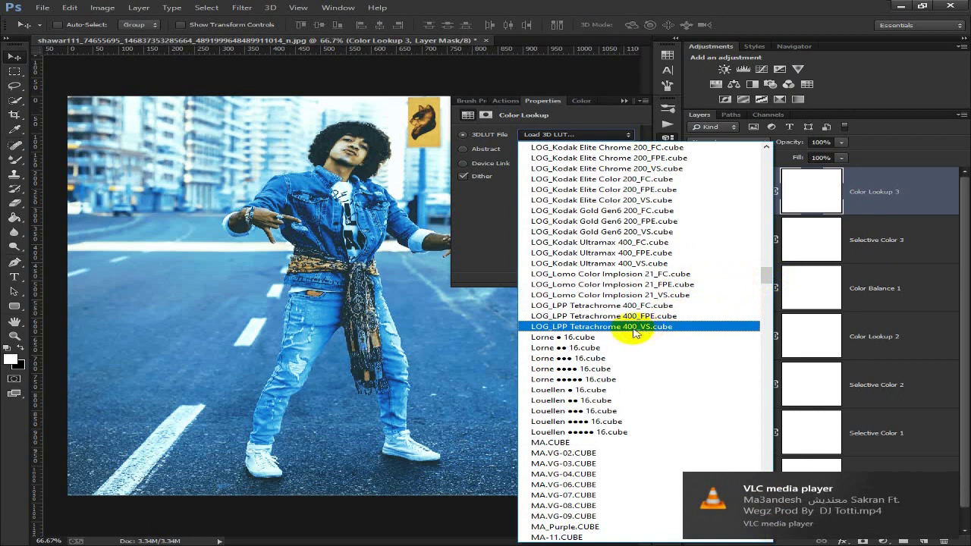
pyautogui.click(584, 329)
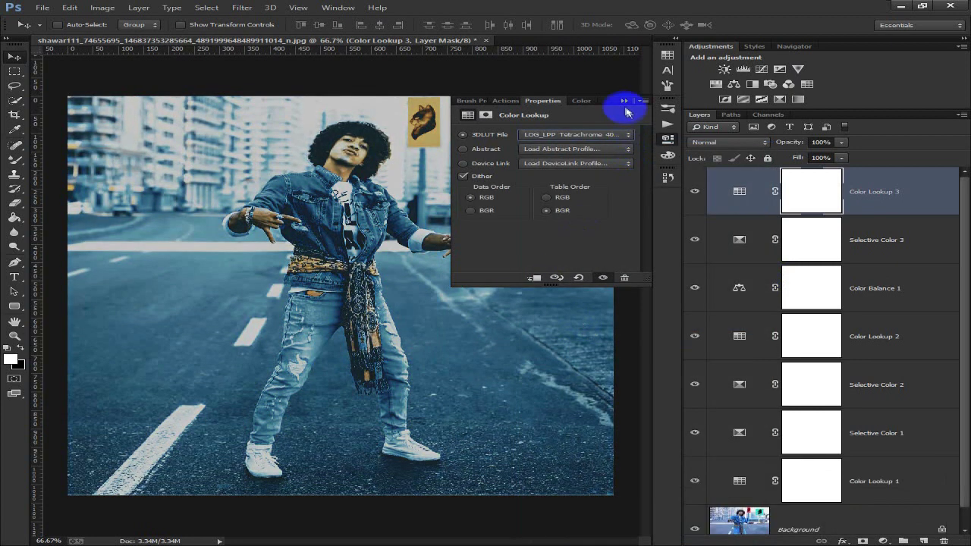
pyautogui.click(622, 102)
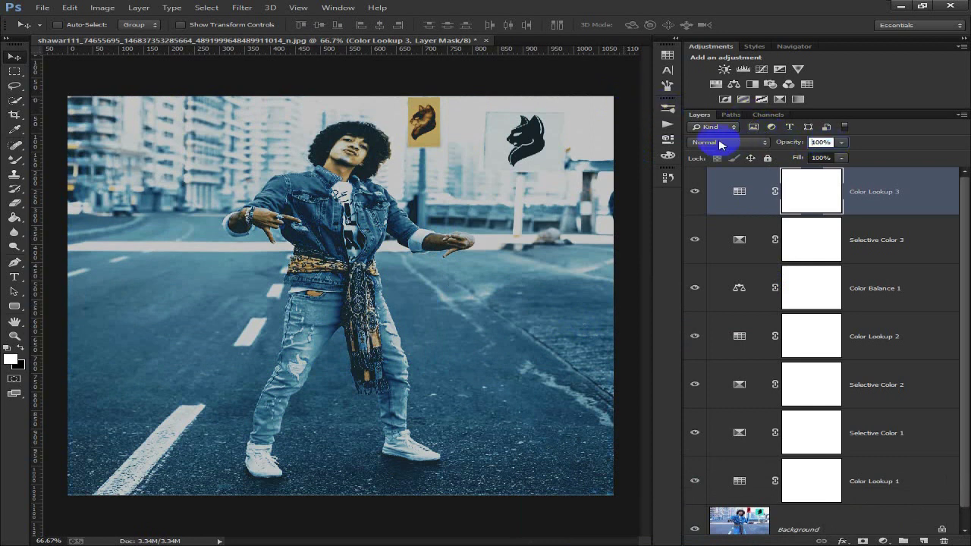
# - Set the opacity of the topmost Color Lookup layer to 70%
pyautogui.click(808, 145)
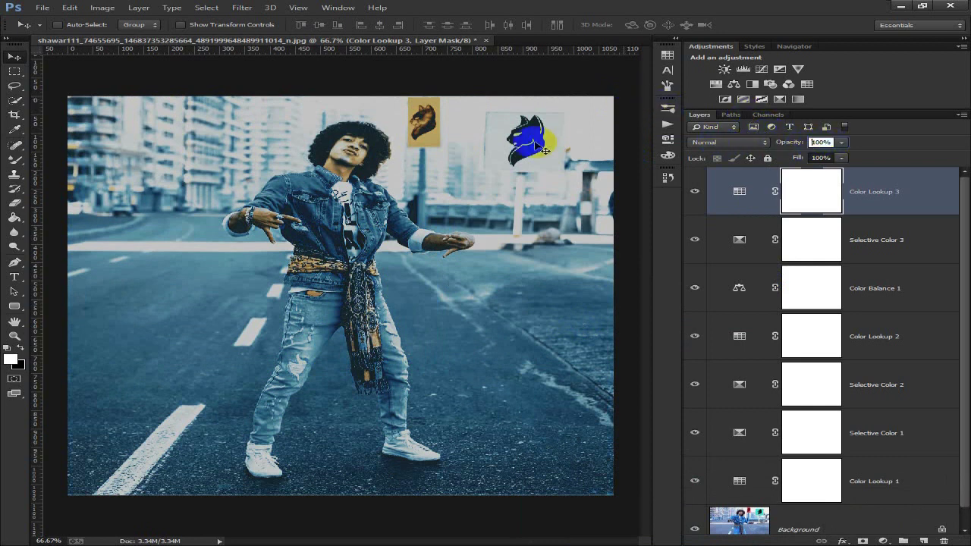
pyautogui.moveTo(841, 142); pyautogui.dragTo(819, 144)
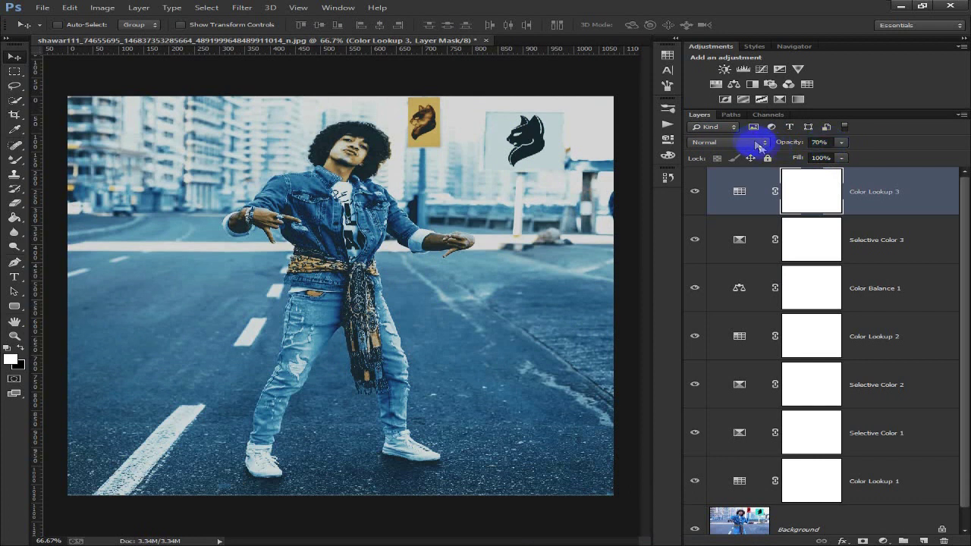
# - Add a Curves adjustment layer on top of the stack and pull its highlight end slightly inward to brighten the photo
pyautogui.click(882, 541)
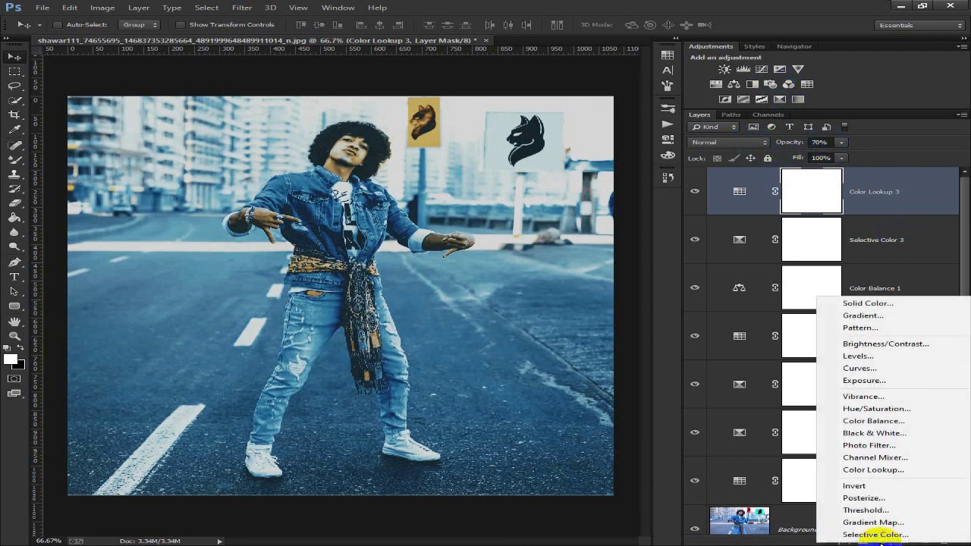
pyautogui.click(864, 369)
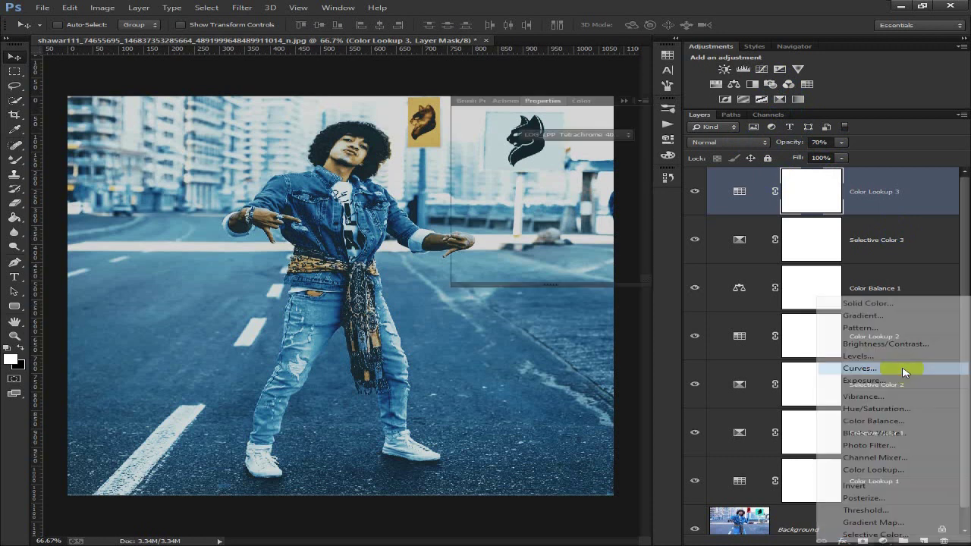
pyautogui.moveTo(626, 161)
pyautogui.mouseDown()
pyautogui.moveTo(629, 206)
pyautogui.moveTo(616, 161)
pyautogui.mouseUp()
pyautogui.click(623, 97)
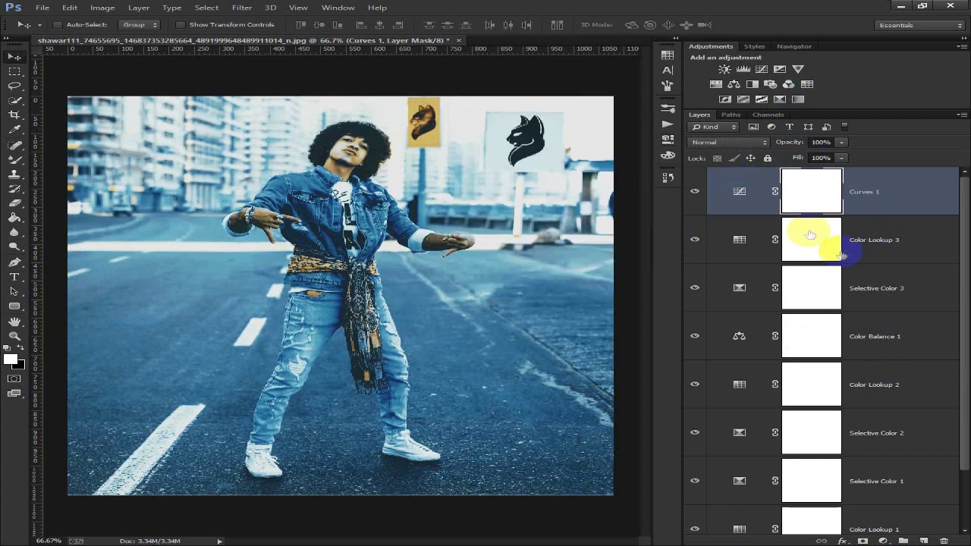
# - Group all adjustment layers above the Background into one group and toggle its visibility to compare the grade with the original
pyautogui.keyDown('shift'); pyautogui.click(884, 241); pyautogui.keyUp('shift')
pyautogui.keyDown('shift'); pyautogui.click(891, 305); pyautogui.keyUp('shift')
pyautogui.keyDown('shift'); pyautogui.click(891, 350); pyautogui.keyUp('shift')
pyautogui.keyDown('shift'); pyautogui.click(885, 389); pyautogui.keyUp('shift')
pyautogui.scroll(-1, 884, 390)
pyautogui.keyDown('shift'); pyautogui.click(883, 391); pyautogui.keyUp('shift')
pyautogui.keyDown('shift'); pyautogui.click(873, 426); pyautogui.keyUp('shift')
pyautogui.keyDown('shift'); pyautogui.click(872, 479); pyautogui.keyUp('shift')
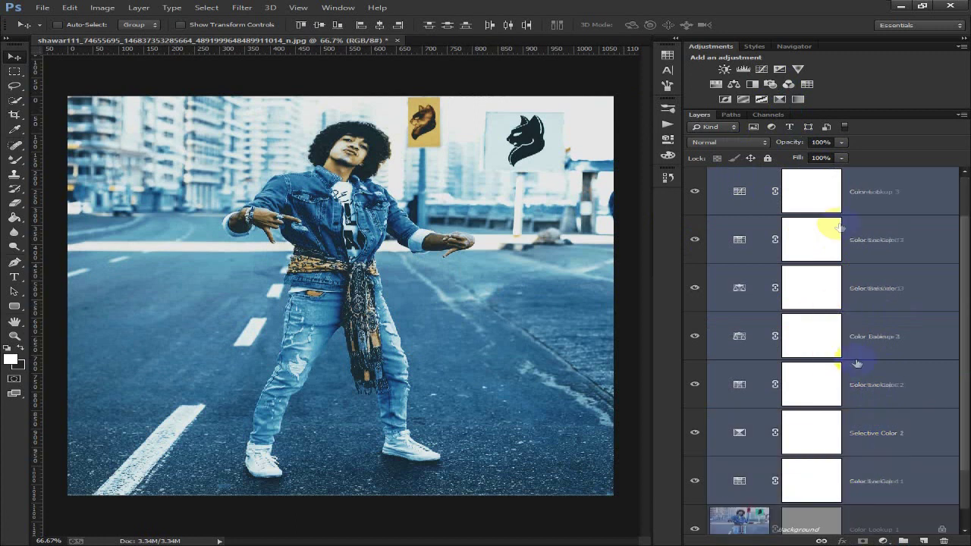
pyautogui.scroll(1, 880, 258)
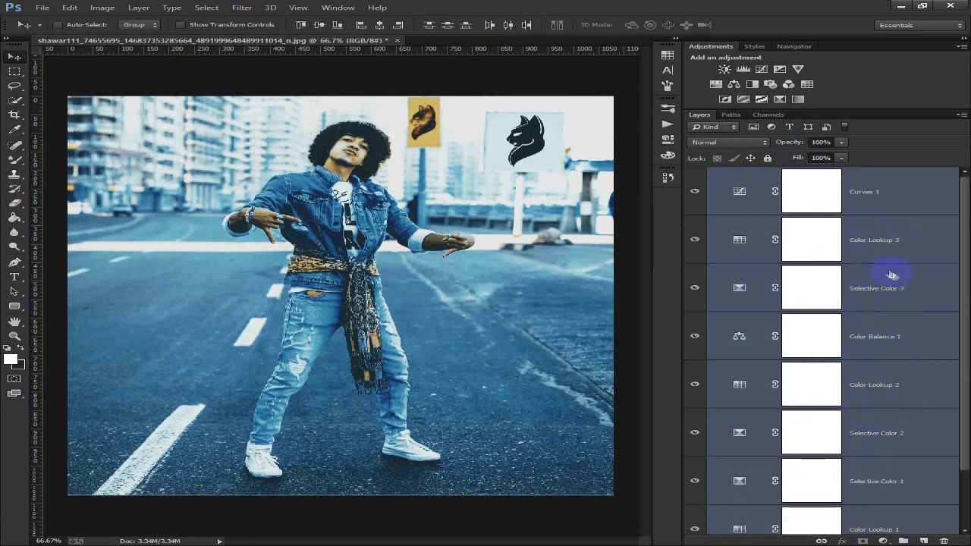
pyautogui.hotkey('ctrl', 'g')
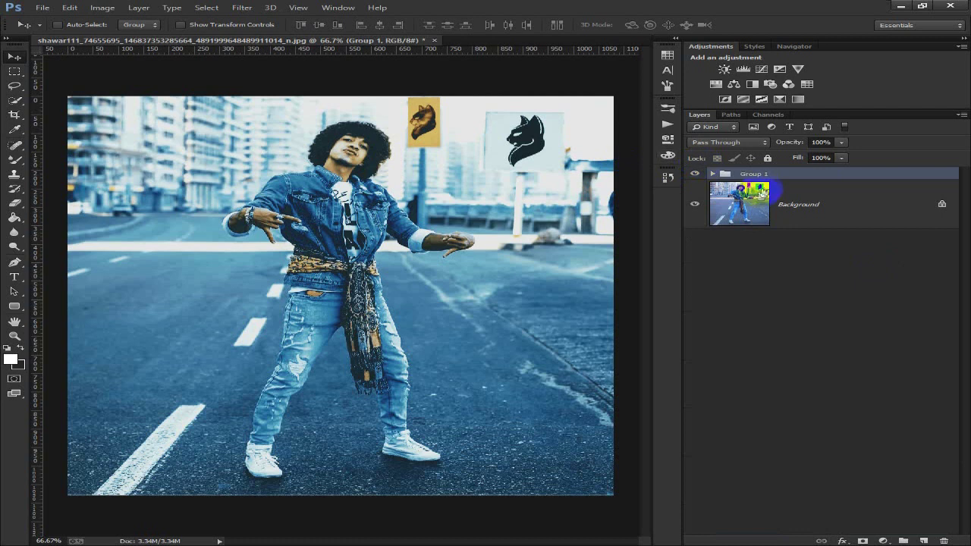
pyautogui.click(695, 174)
pyautogui.click(694, 174)
pyautogui.click(695, 173)
pyautogui.click(694, 173)
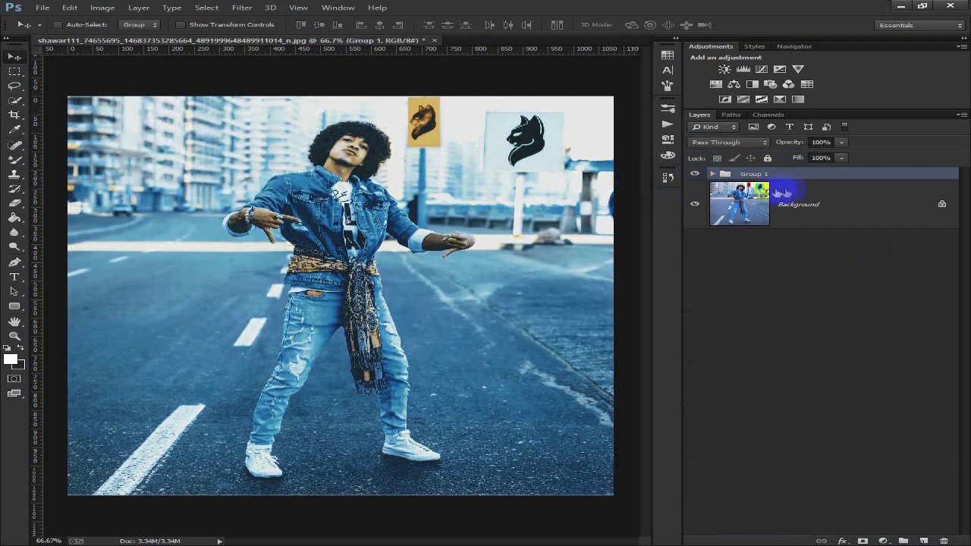
# - Add a white layer mask to the adjustment group and make sure the background color is black (000000)
pyautogui.click(862, 541)
pyautogui.click(773, 195)
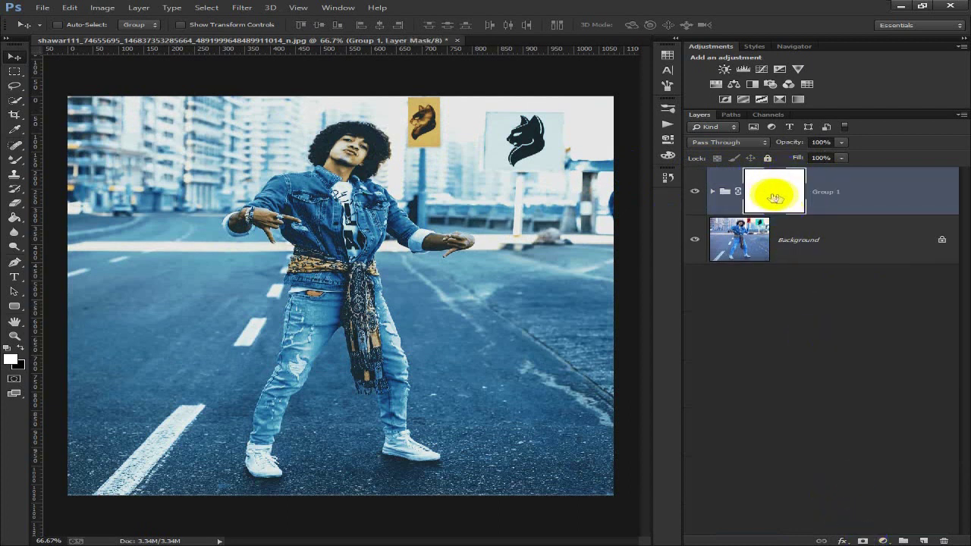
pyautogui.click(22, 370)
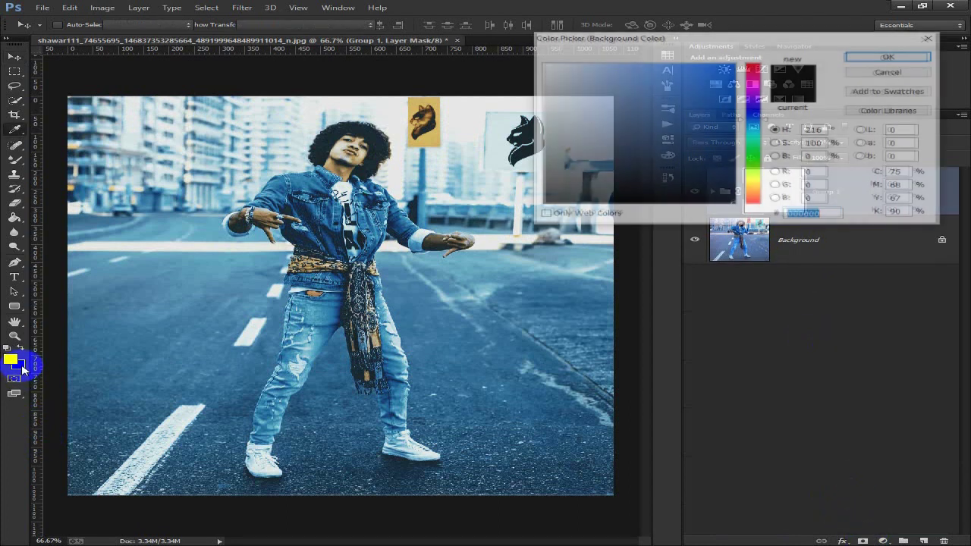
pyautogui.click(851, 57)
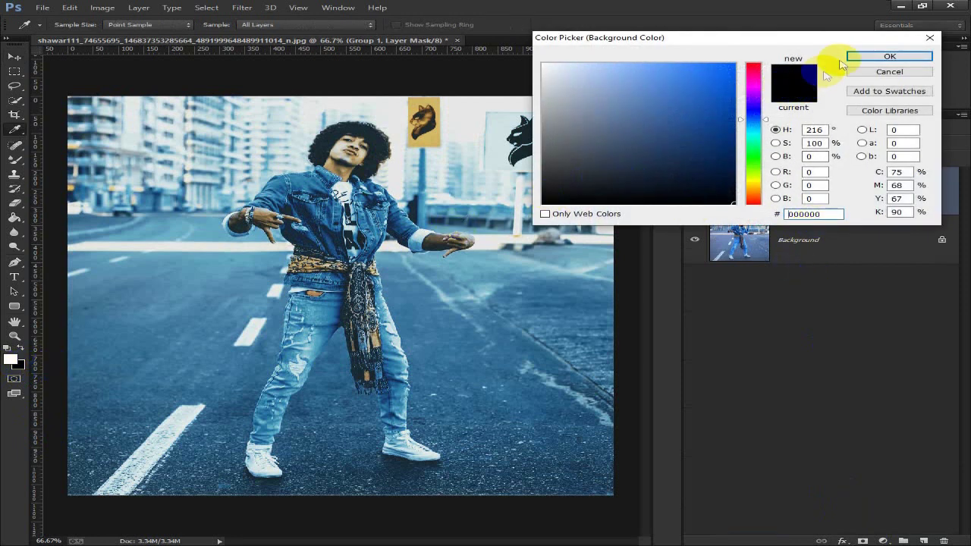
pyautogui.press('d')
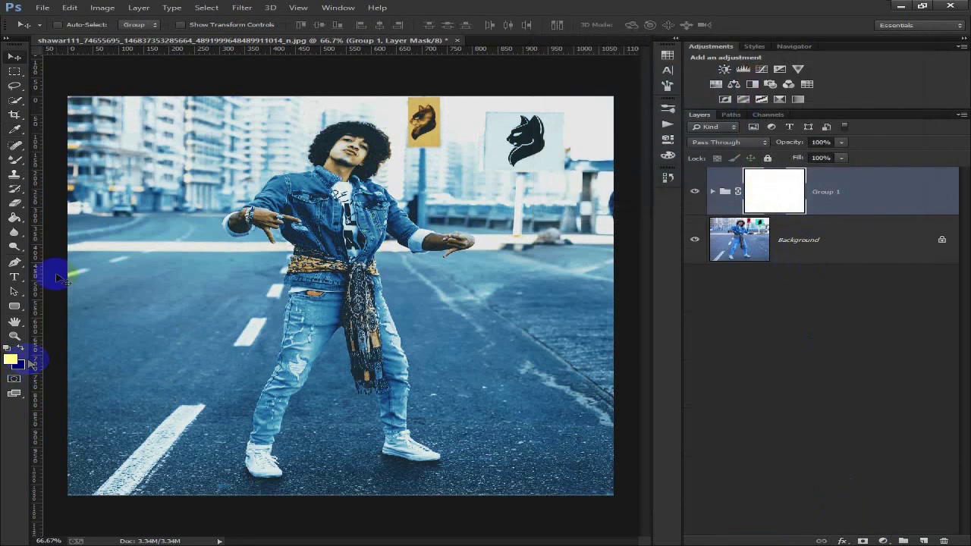
# - Erase the group's mask over the face using the Eraser Tool in Brush mode at 40% opacity with a much smaller brush
pyautogui.click(15, 205)
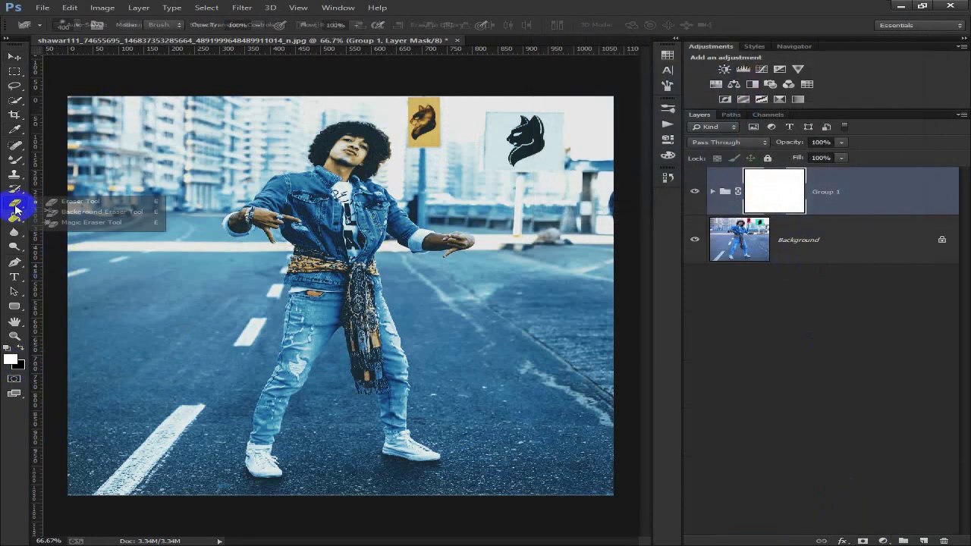
pyautogui.click(83, 202)
pyautogui.click(238, 25)
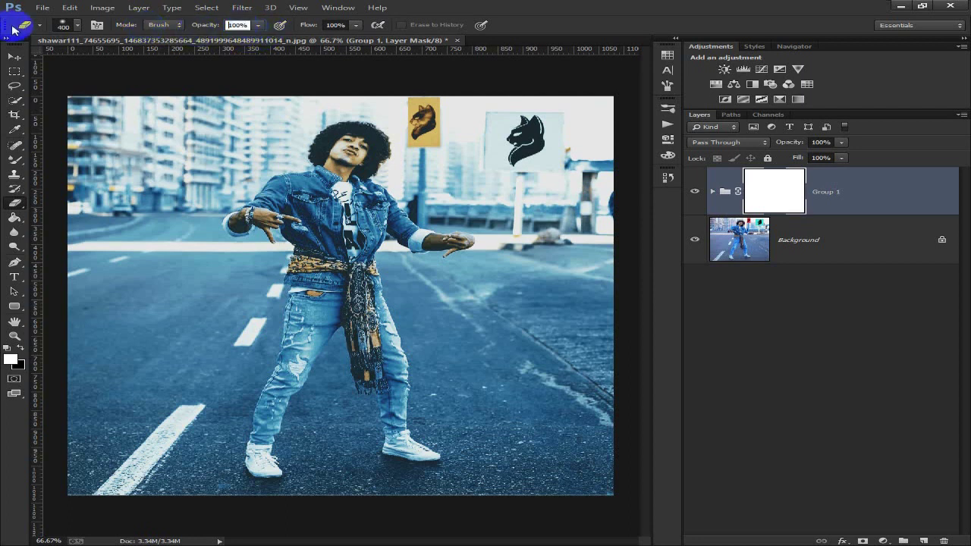
pyautogui.click(97, 25)
pyautogui.click(250, 25)
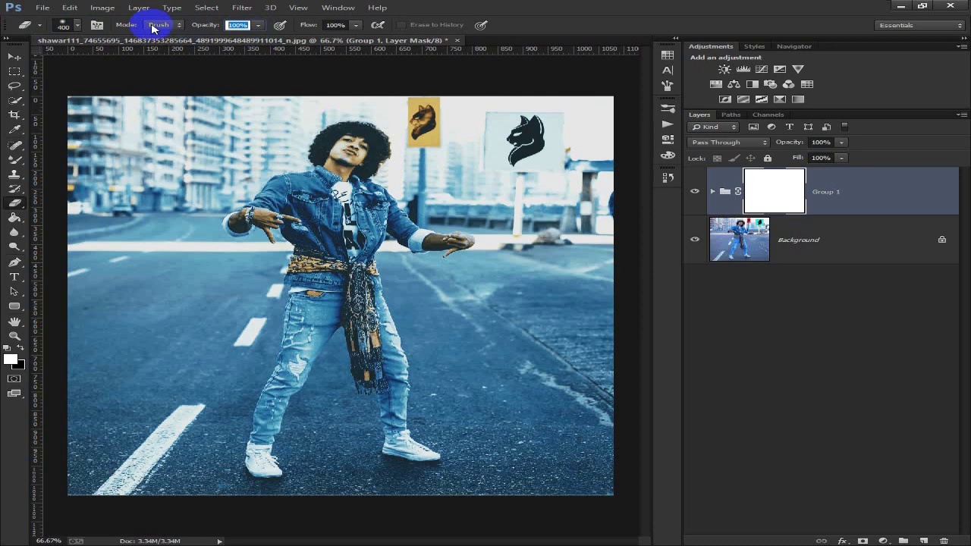
pyautogui.scroll(2, 424, 284)
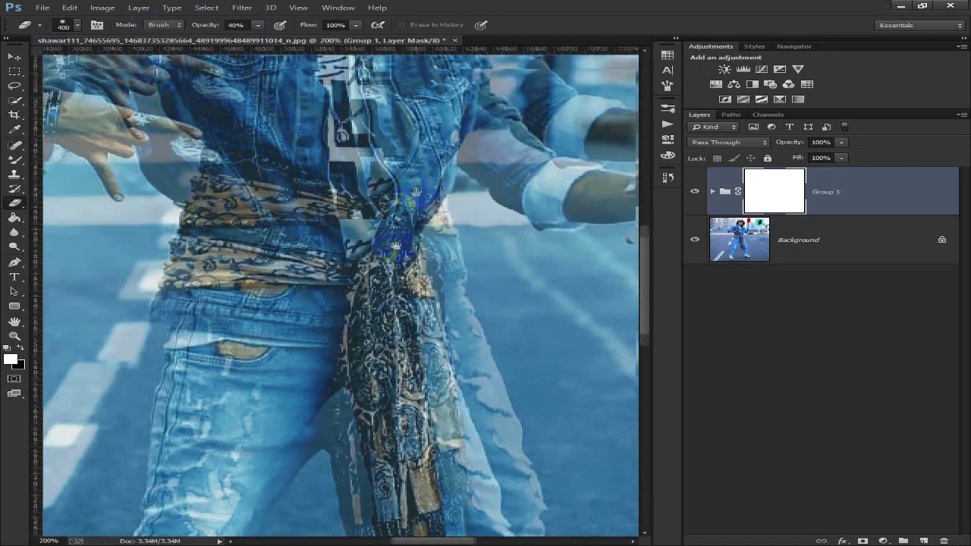
pyautogui.moveTo(413, 280); pyautogui.dragTo(413, 485)
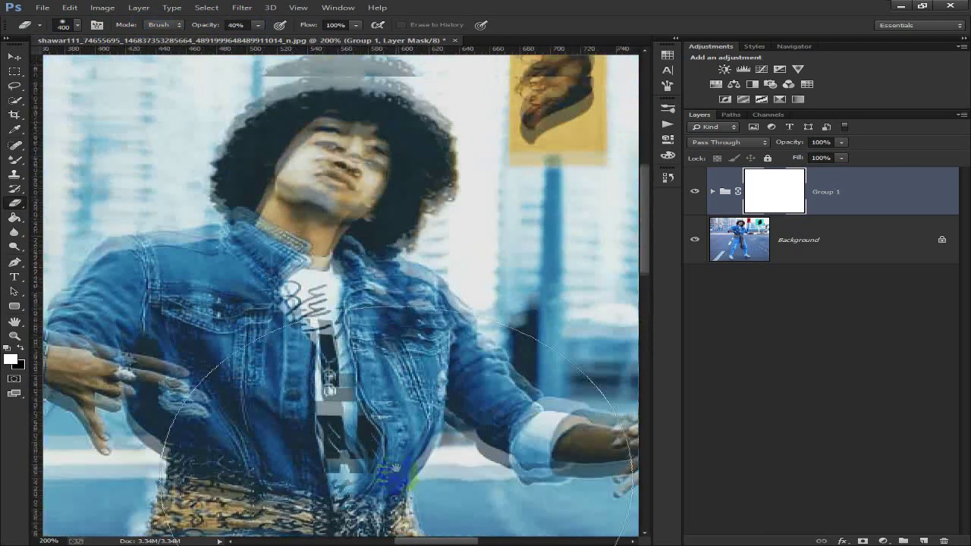
pyautogui.press('[')
pyautogui.press('[')
pyautogui.press('[')
pyautogui.press('[')
pyautogui.press('[')
pyautogui.press('[')
pyautogui.press('[')
pyautogui.press('[')
pyautogui.press('[')
pyautogui.press('[')
pyautogui.press('[')
pyautogui.moveTo(330, 186); pyautogui.dragTo(330, 198)
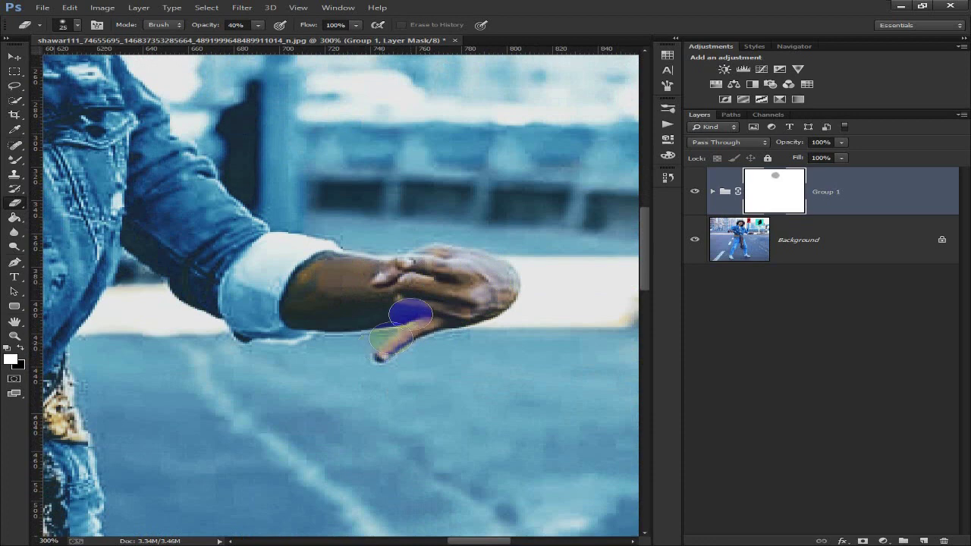
# - Erase the group's mask over the skin of both hands and wrists at 40% opacity with a 20 to 25 px eraser
pyautogui.moveTo(320, 288); pyautogui.dragTo(339, 267)
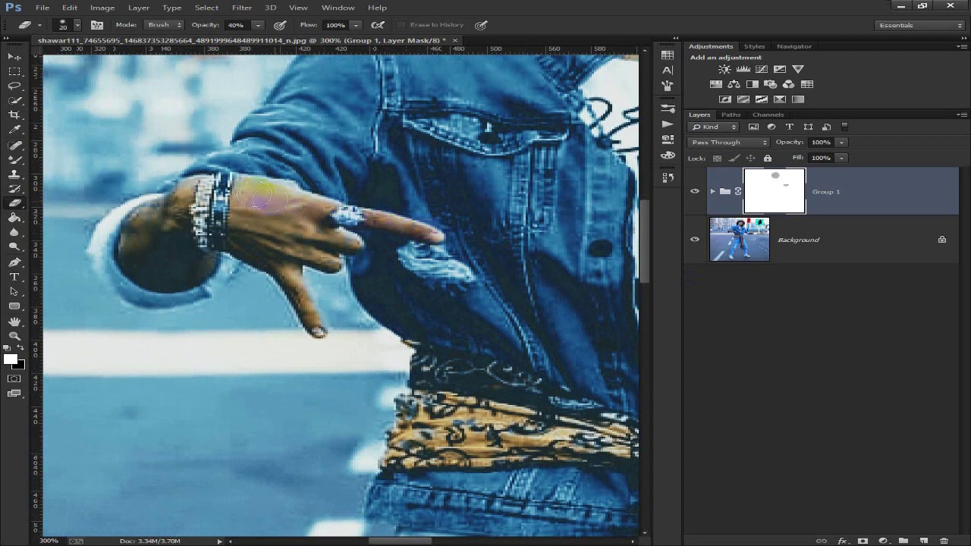
pyautogui.moveTo(134, 249)
pyautogui.mouseDown()
pyautogui.moveTo(167, 275)
pyautogui.moveTo(174, 238)
pyautogui.moveTo(164, 214)
pyautogui.mouseUp()
pyautogui.moveTo(317, 257); pyautogui.dragTo(315, 328)
pyautogui.moveTo(251, 233)
pyautogui.mouseDown()
pyautogui.moveTo(285, 233)
pyautogui.moveTo(276, 225)
pyautogui.moveTo(358, 235)
pyautogui.moveTo(220, 232)
pyautogui.moveTo(168, 254)
pyautogui.moveTo(161, 269)
pyautogui.moveTo(162, 227)
pyautogui.mouseUp()
pyautogui.scroll(-5, 396, 303)
pyautogui.scroll(-1, 389, 185)
pyautogui.scroll(1, 440, 205)
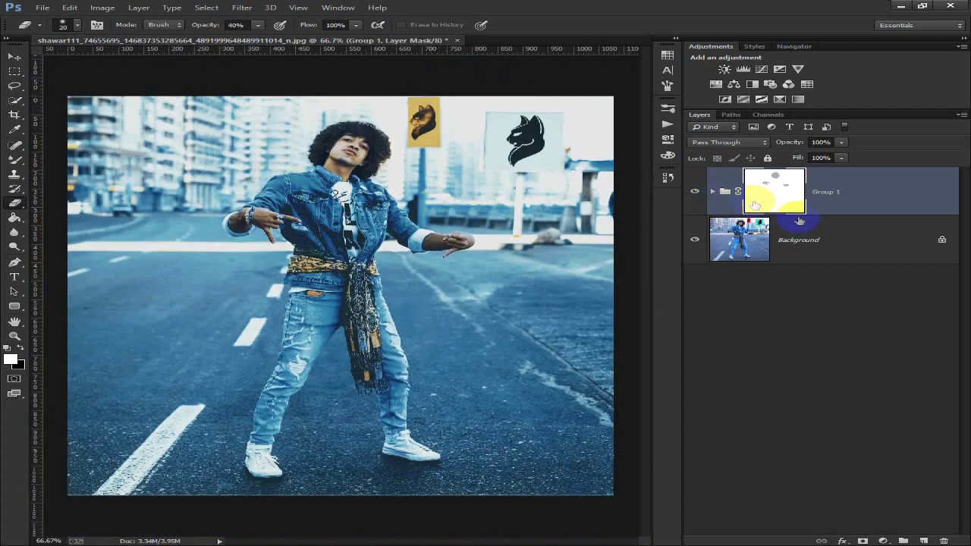
# - Duplicate the Background layer and merge the copy with the adjustment group into one layer
pyautogui.click(825, 246)
pyautogui.moveTo(838, 245); pyautogui.dragTo(923, 540)
pyautogui.keyDown('shift'); pyautogui.click(853, 194); pyautogui.keyUp('shift')
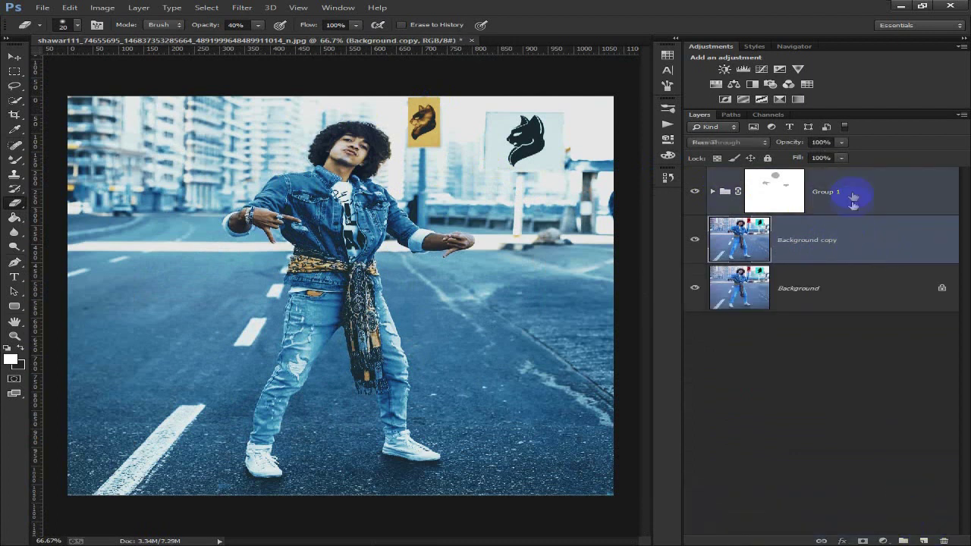
pyautogui.rightClick(863, 193)
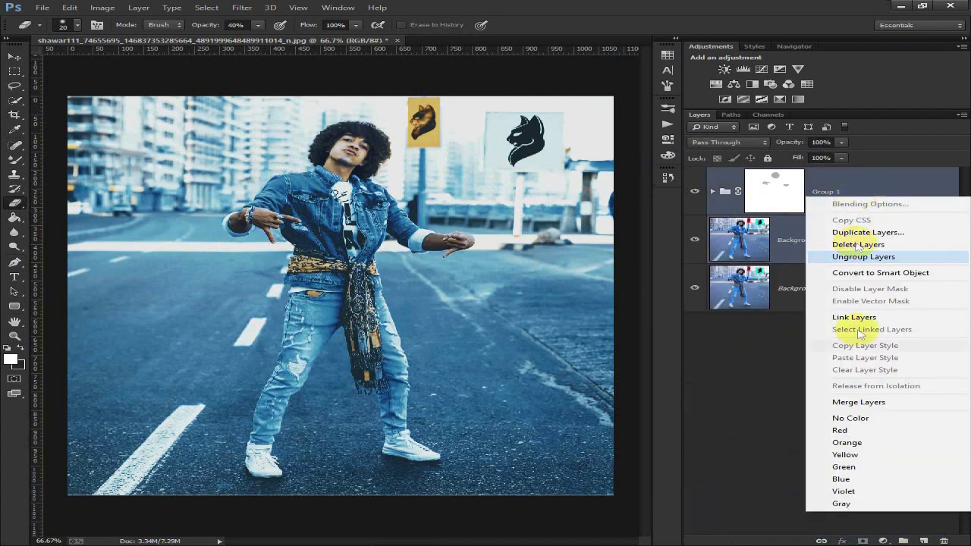
pyautogui.click(854, 404)
# - Merge the graded layer with the original Background layer
pyautogui.keyDown('shift'); pyautogui.click(842, 247); pyautogui.keyUp('shift')
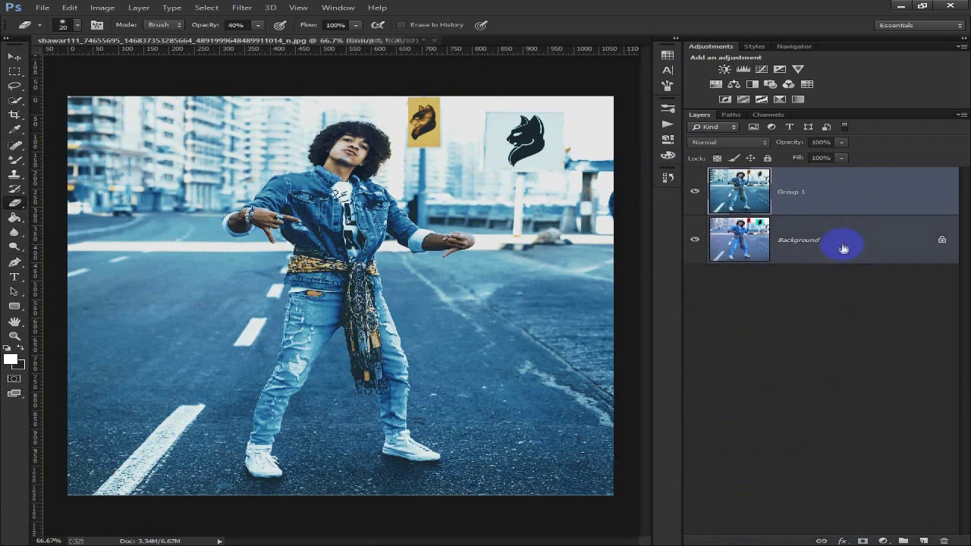
pyautogui.rightClick(843, 191)
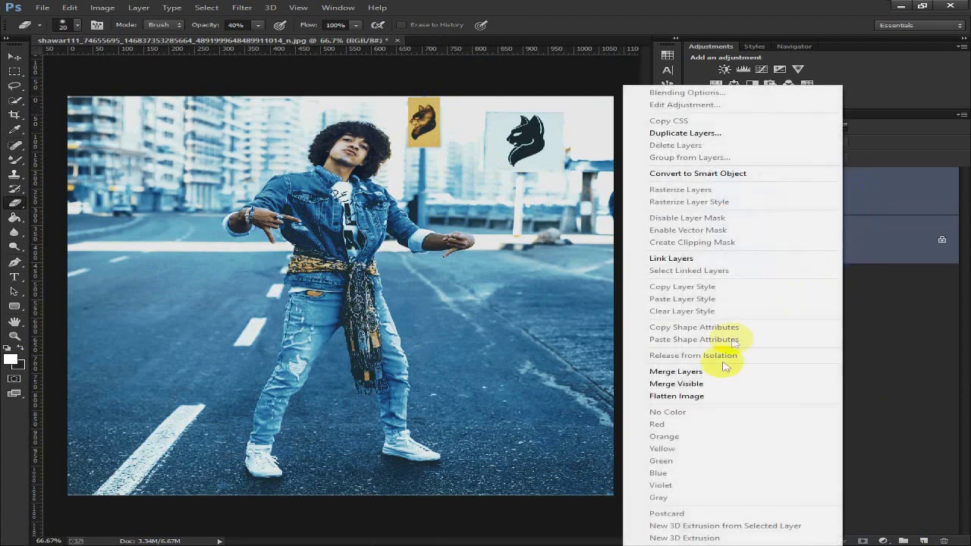
pyautogui.click(721, 371)
# - Compare the originally opened photo with the final merged state in the document history, ending on the last Merge Layers state
pyautogui.click(673, 183)
pyautogui.scroll(2, 576, 227)
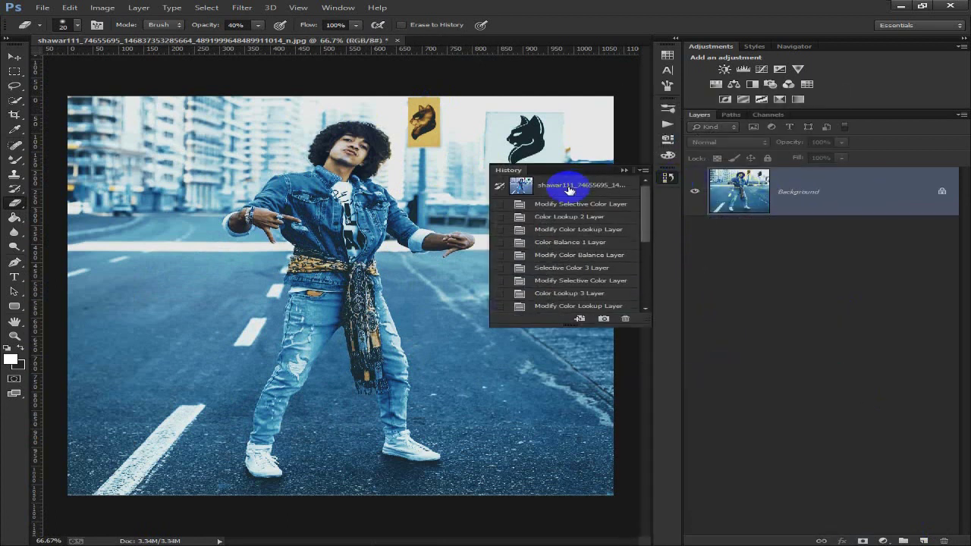
pyautogui.click(577, 254)
pyautogui.click(557, 305)
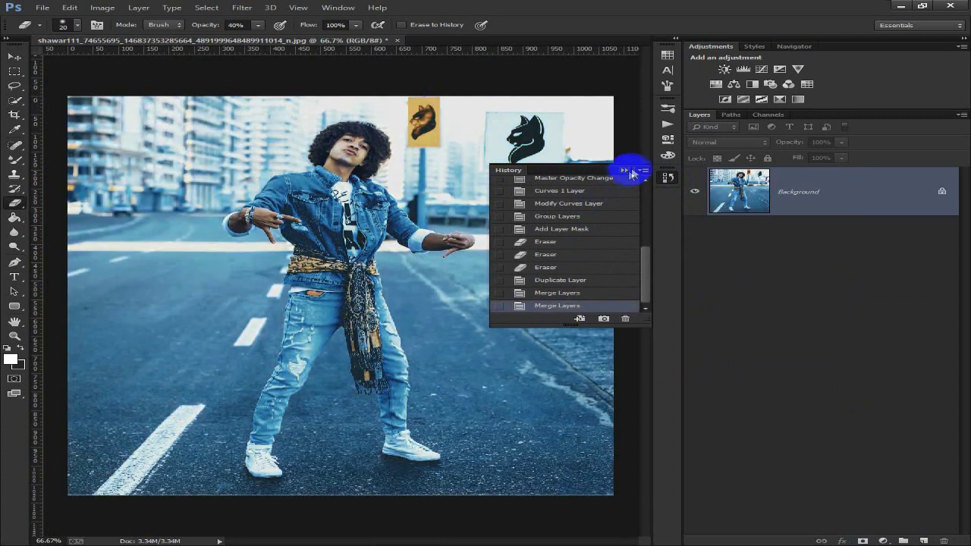
pyautogui.click(624, 171)
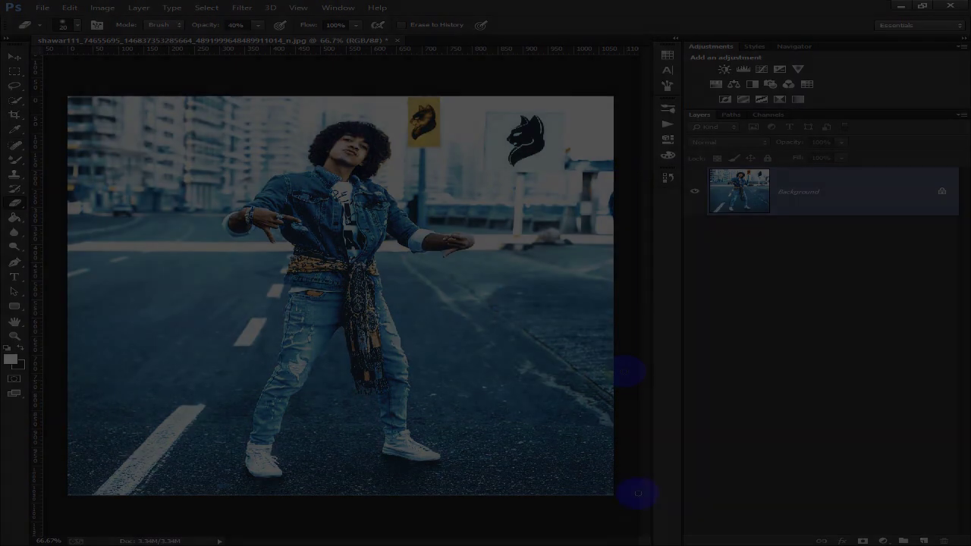